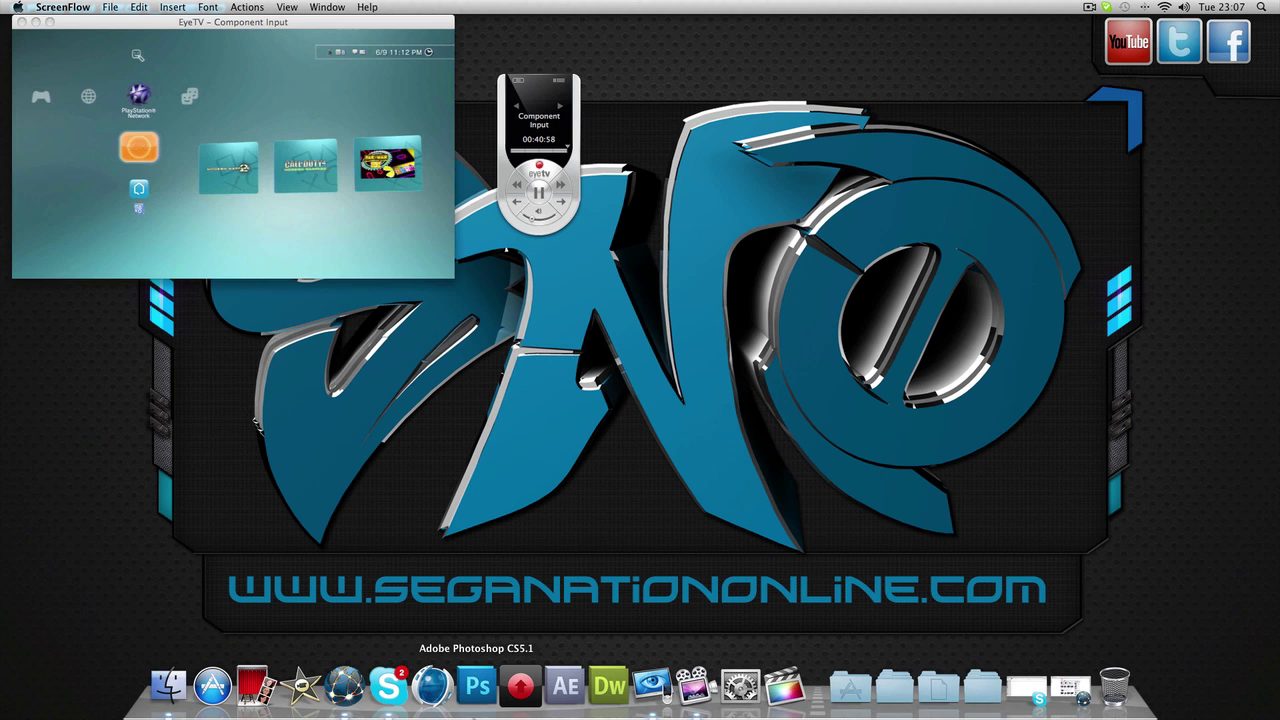
Step: Quit Skype from its dock icon menu and launch Final Cut Pro X from the dock
right_click(390, 685)
click(410, 644)
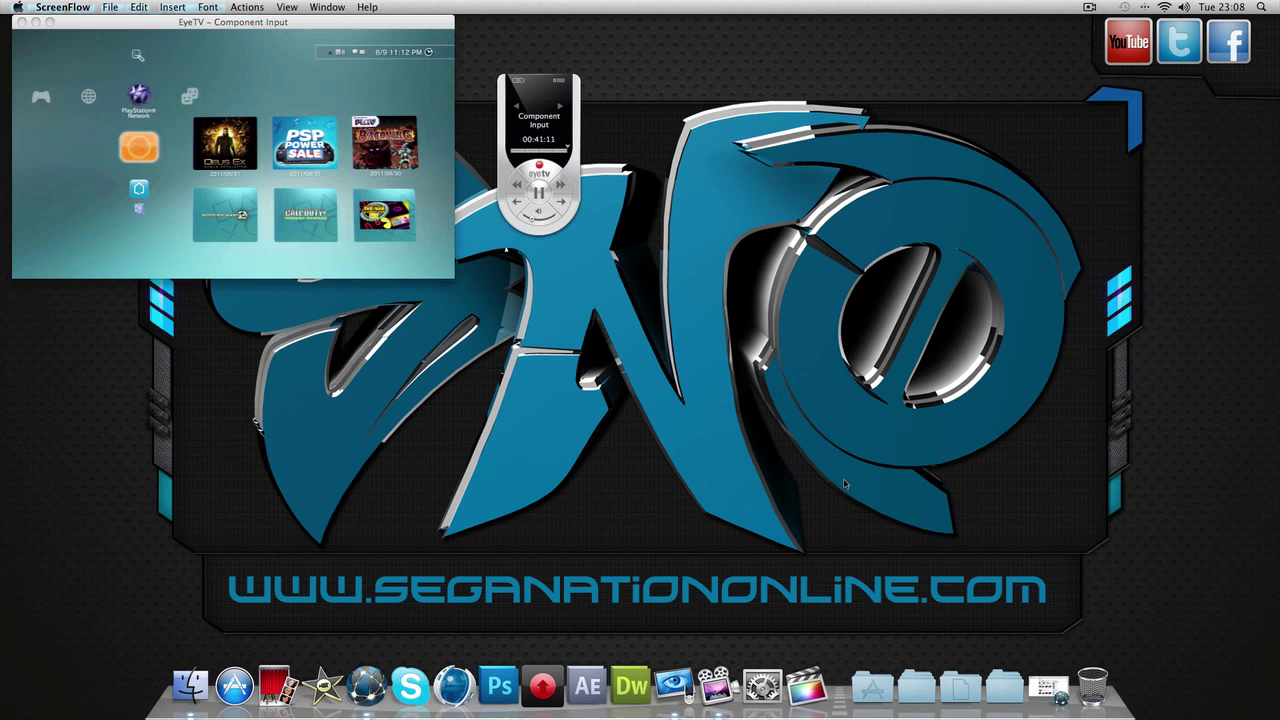
click(806, 686)
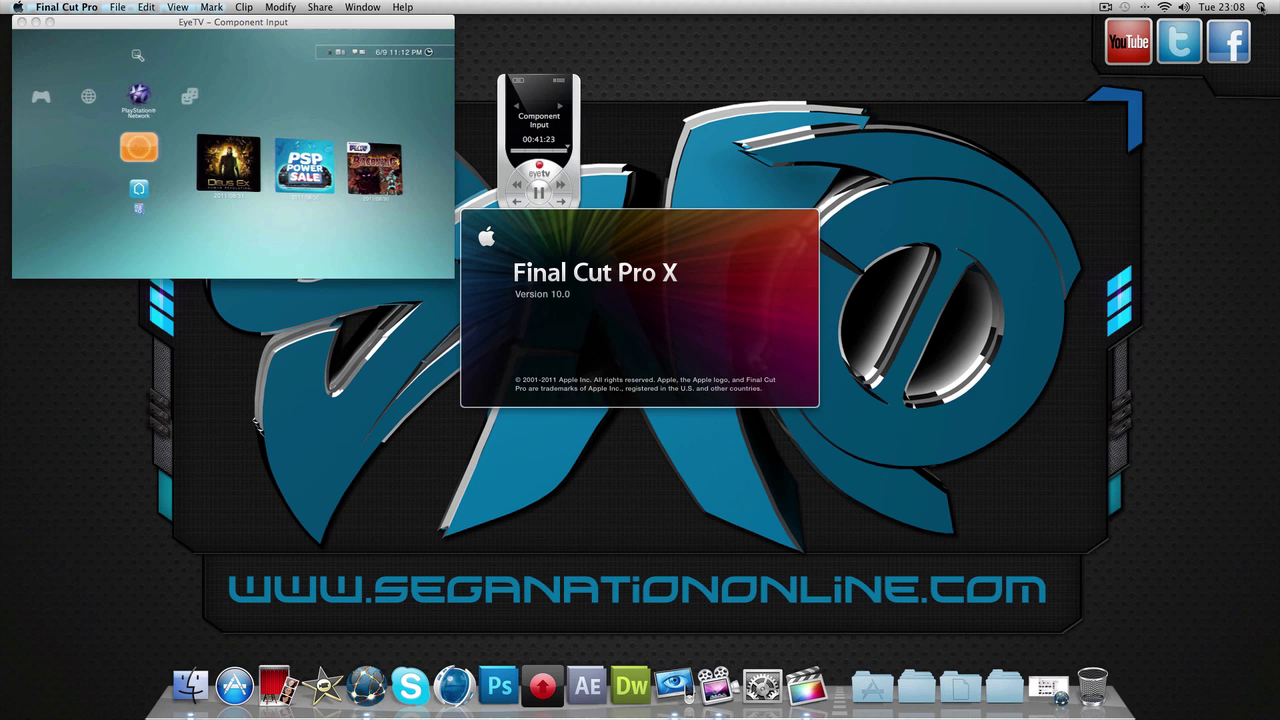
Step: Open the Applications folder in a Finder window and switch it to the Desktop files
right_click(880, 680)
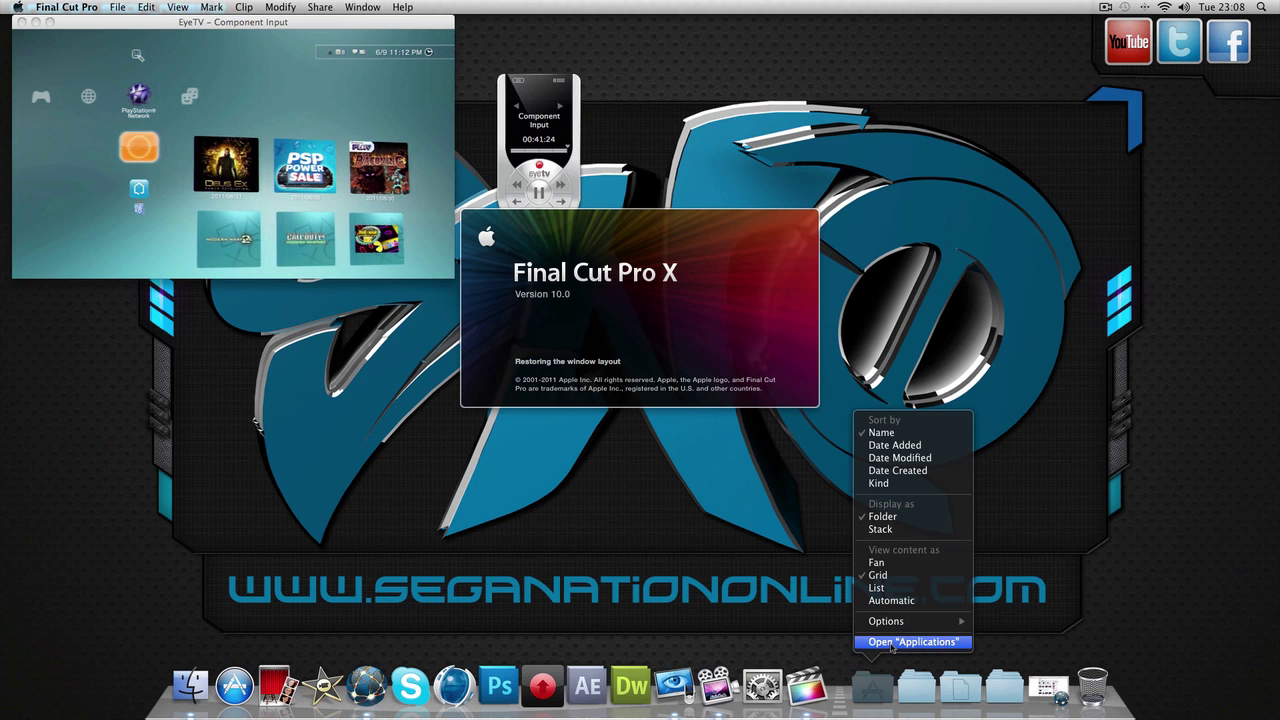
click(912, 642)
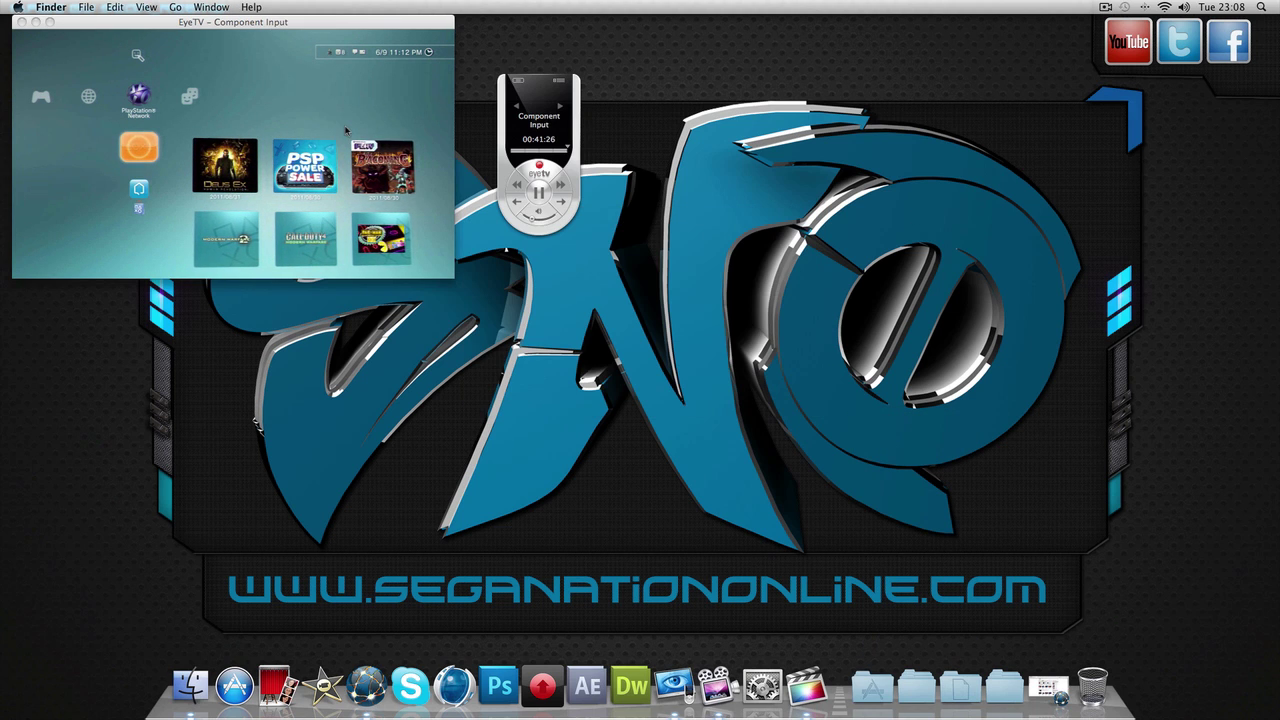
drag(476, 118, 748, 161)
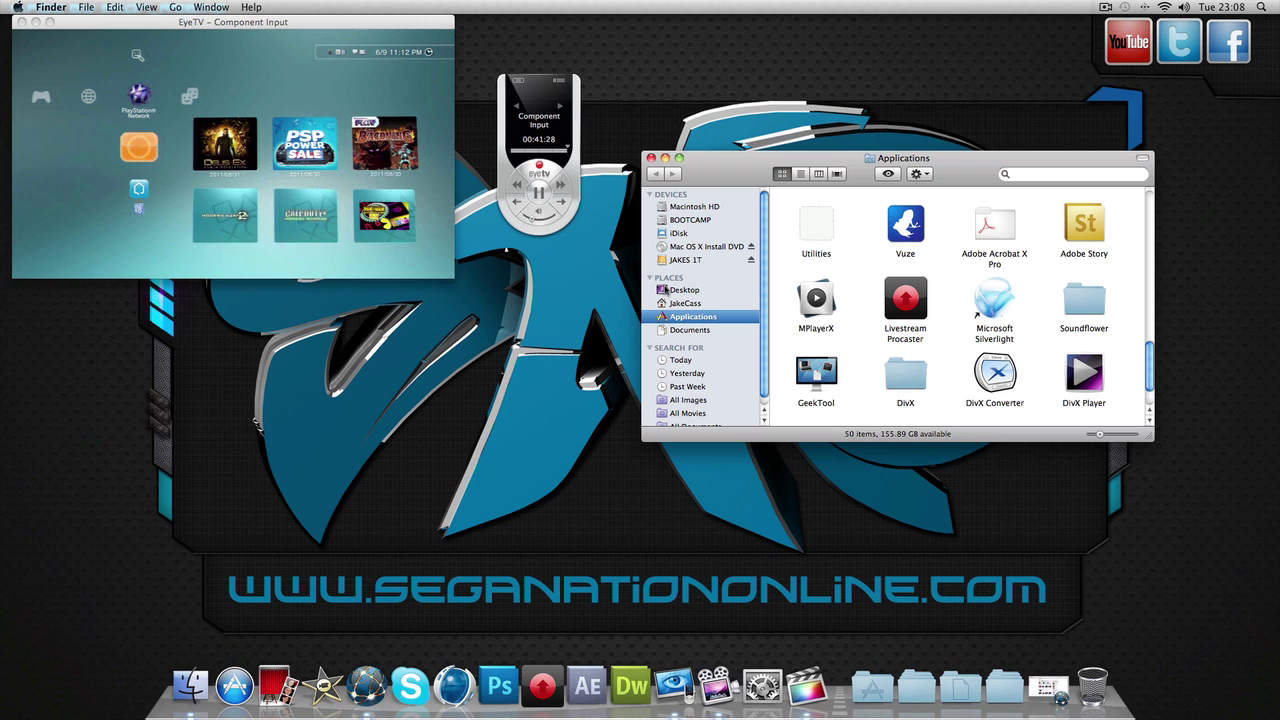
click(685, 289)
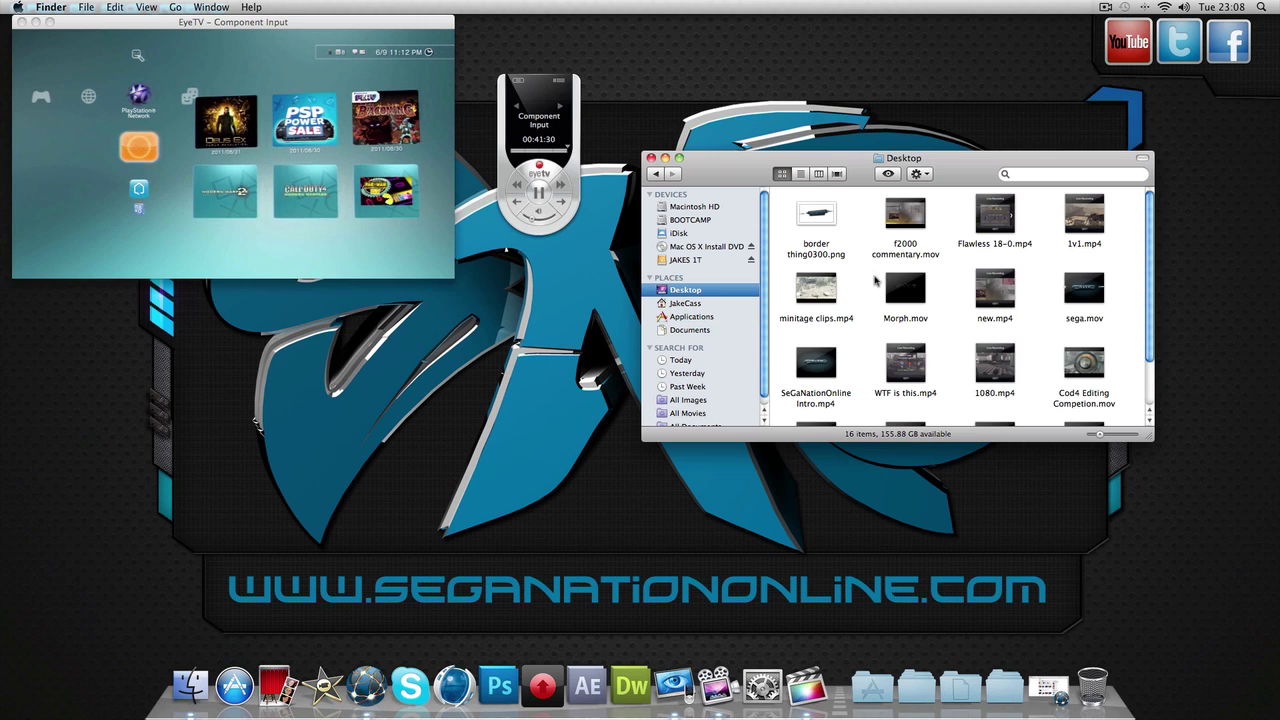
scroll(1000, 390, down, 3)
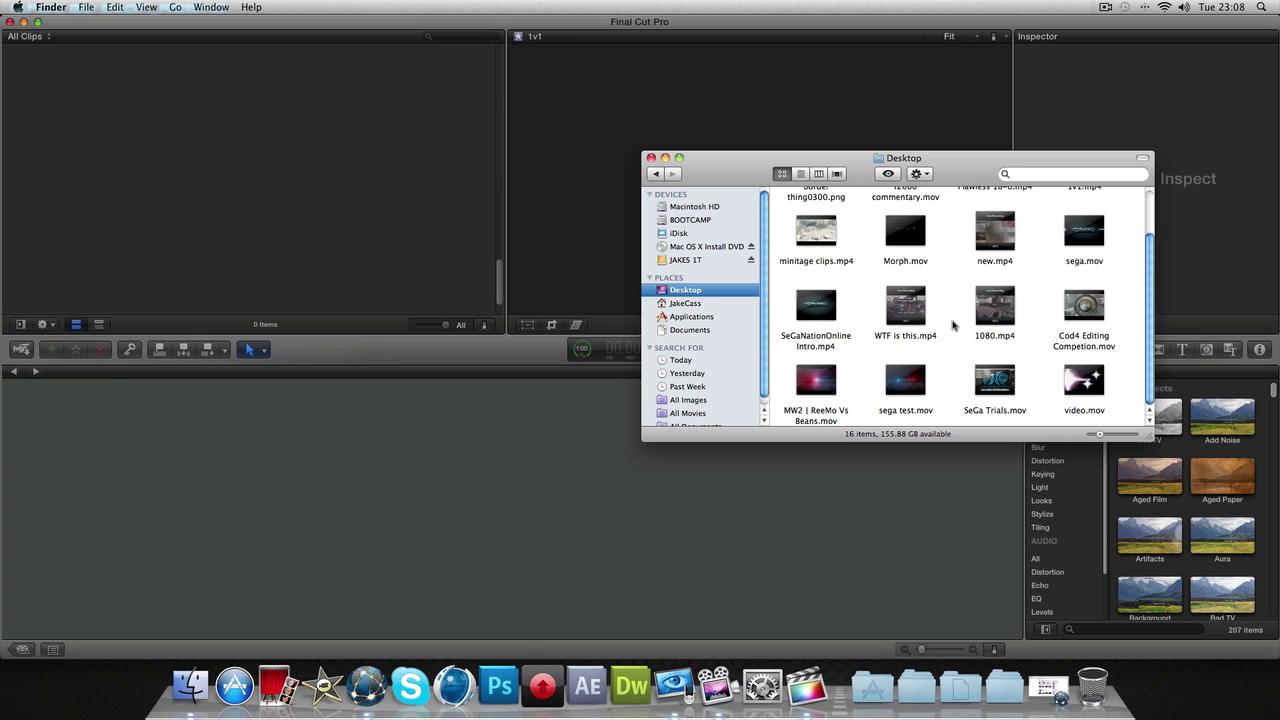
scroll(953, 325, up, 2)
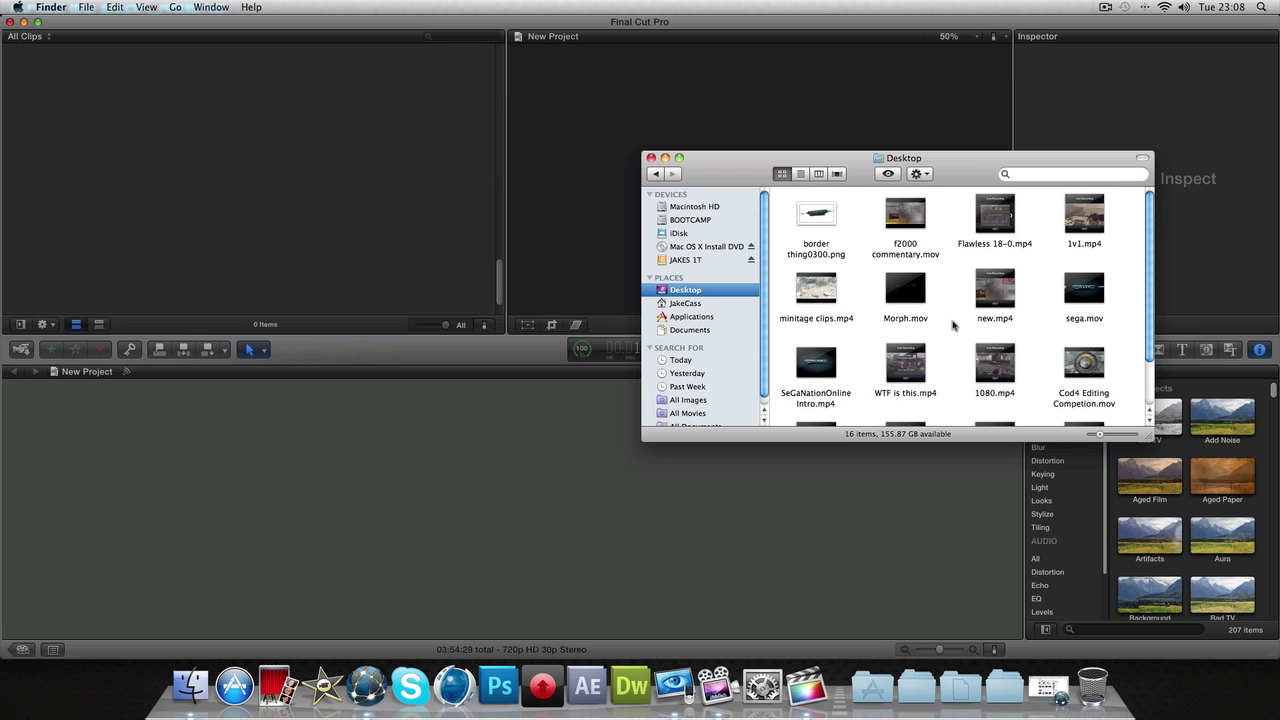
Step: Close the Desktop window and reopen Finder on the Desktop files from the dock
key(super+w)
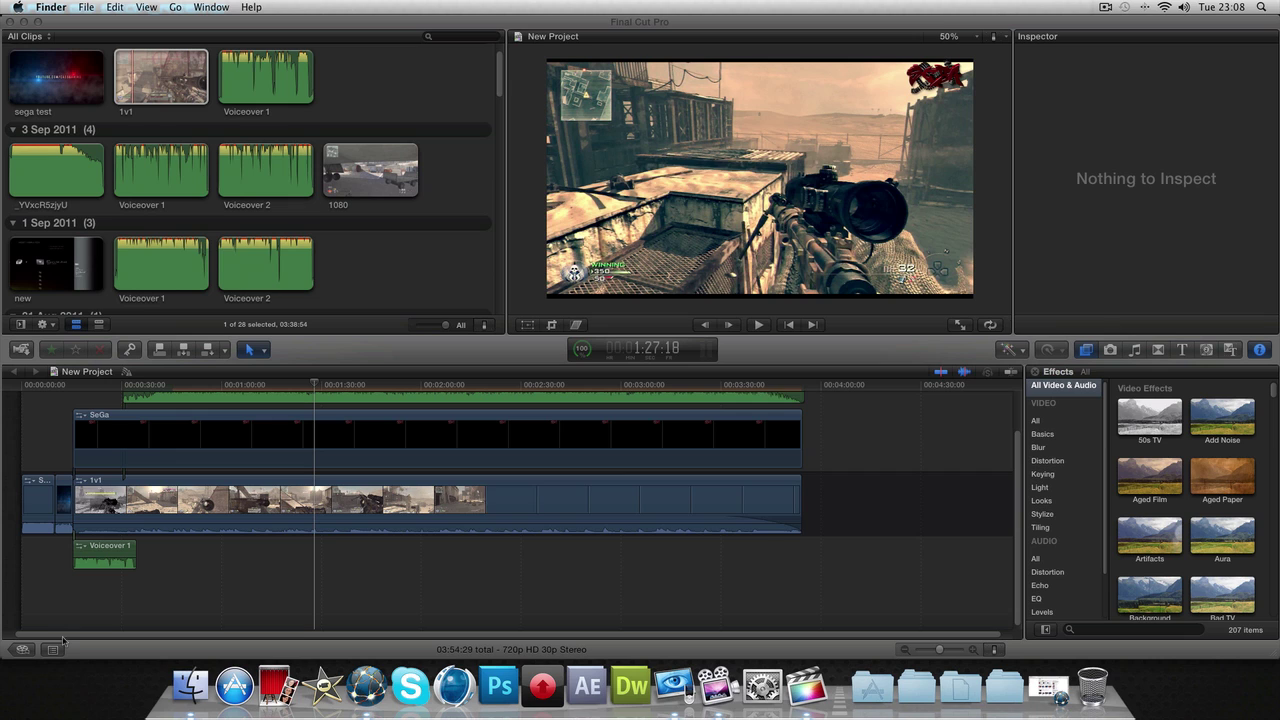
click(190, 686)
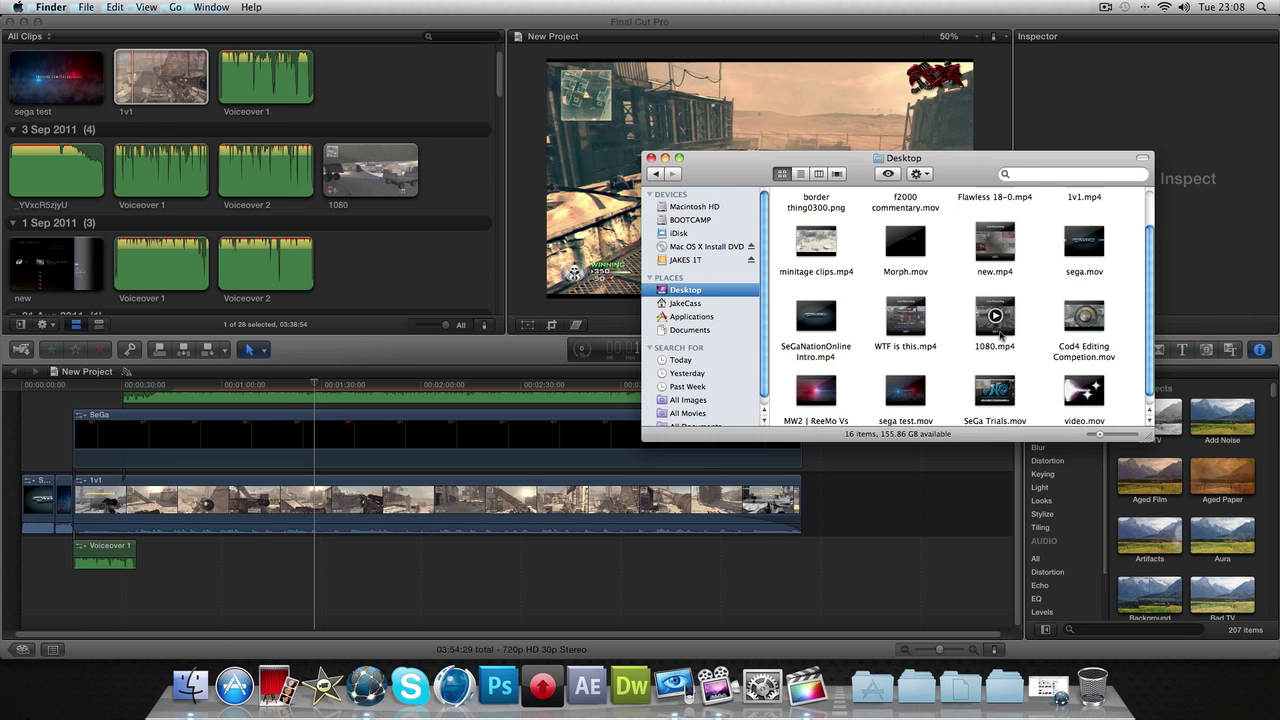
scroll(1000, 336, down, 2)
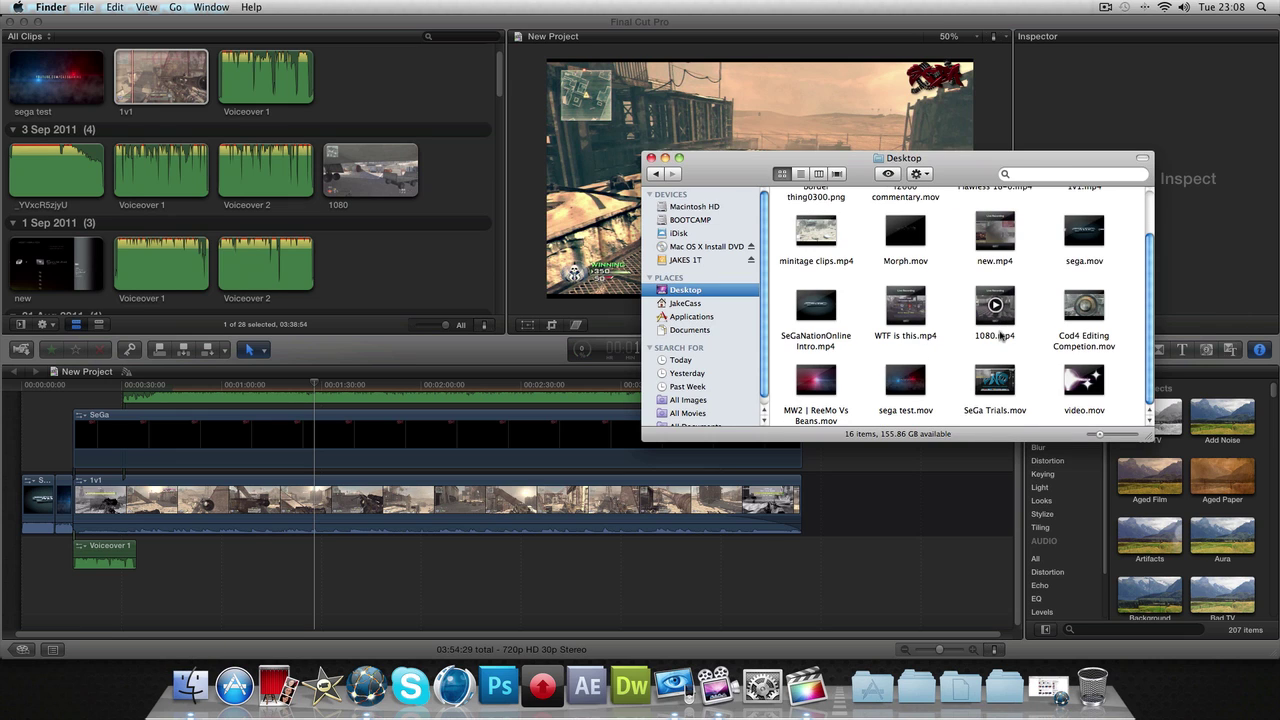
Step: Open MW2 | ReeMo Vs Beans.mov in QuickTime Player, resize the window, and play it with volume adjusted
double_click(800, 393)
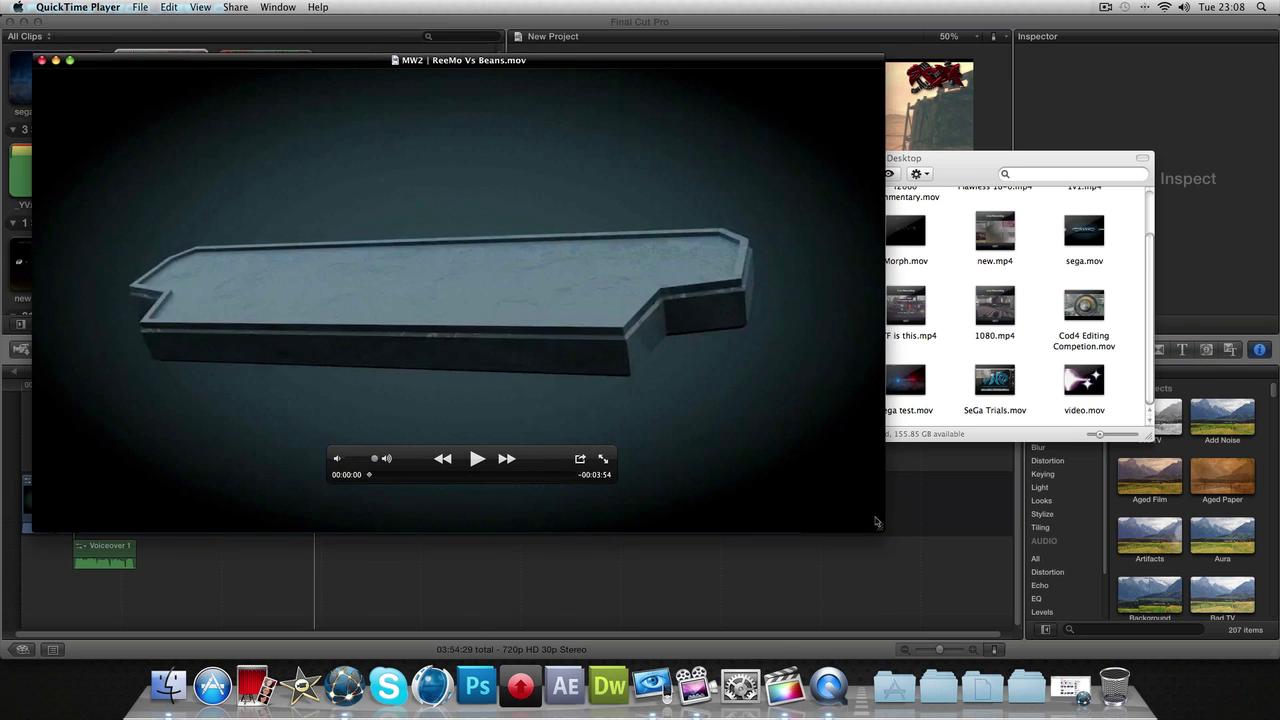
drag(882, 534, 455, 347)
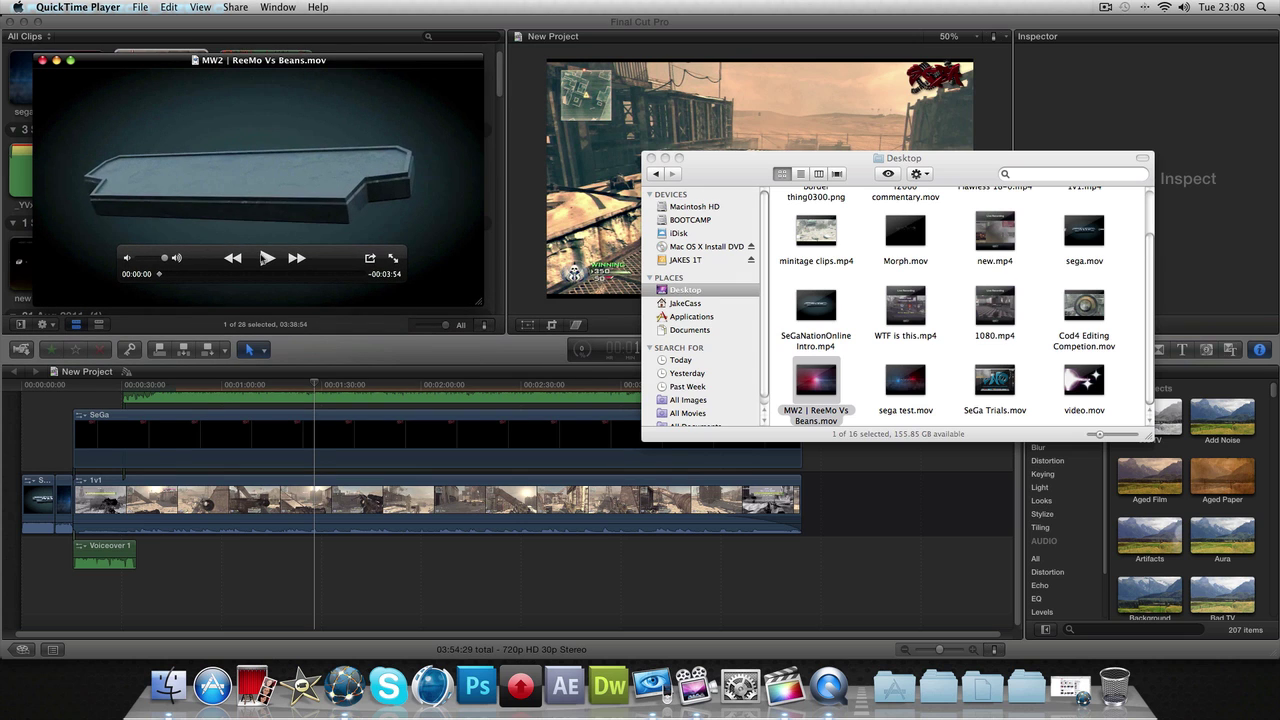
drag(257, 60, 286, 84)
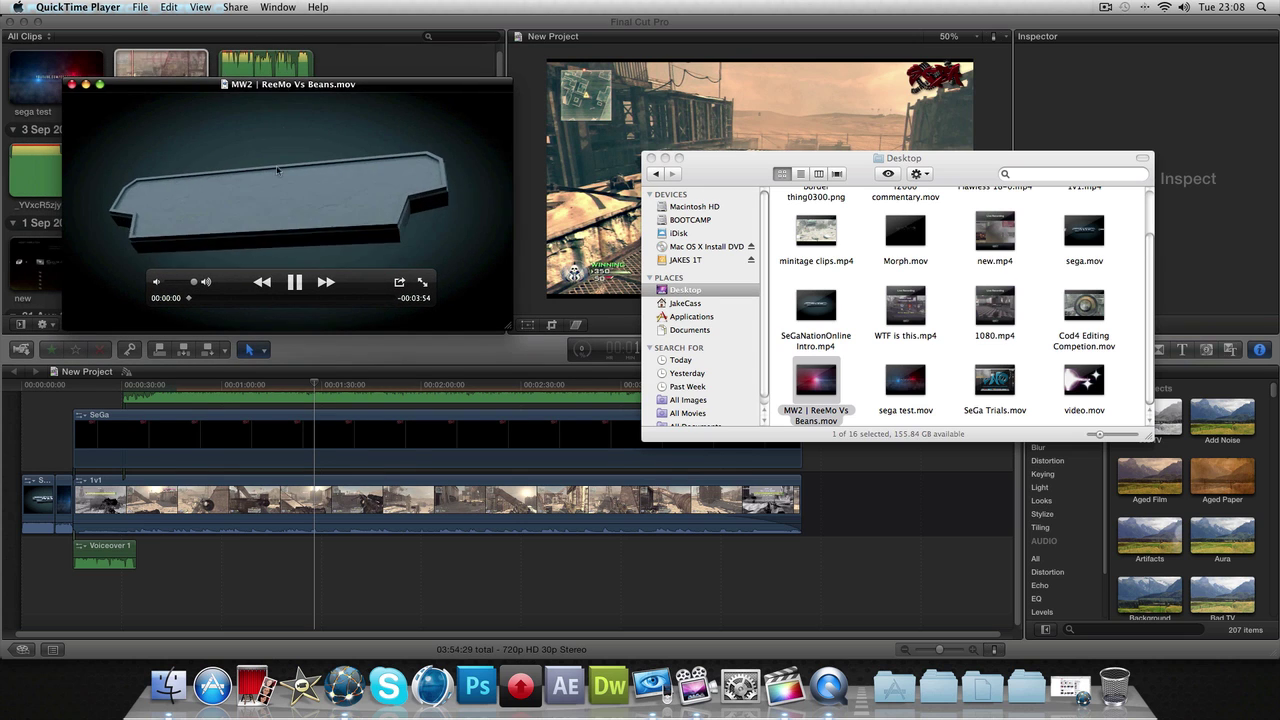
drag(510, 331, 645, 403)
click(366, 348)
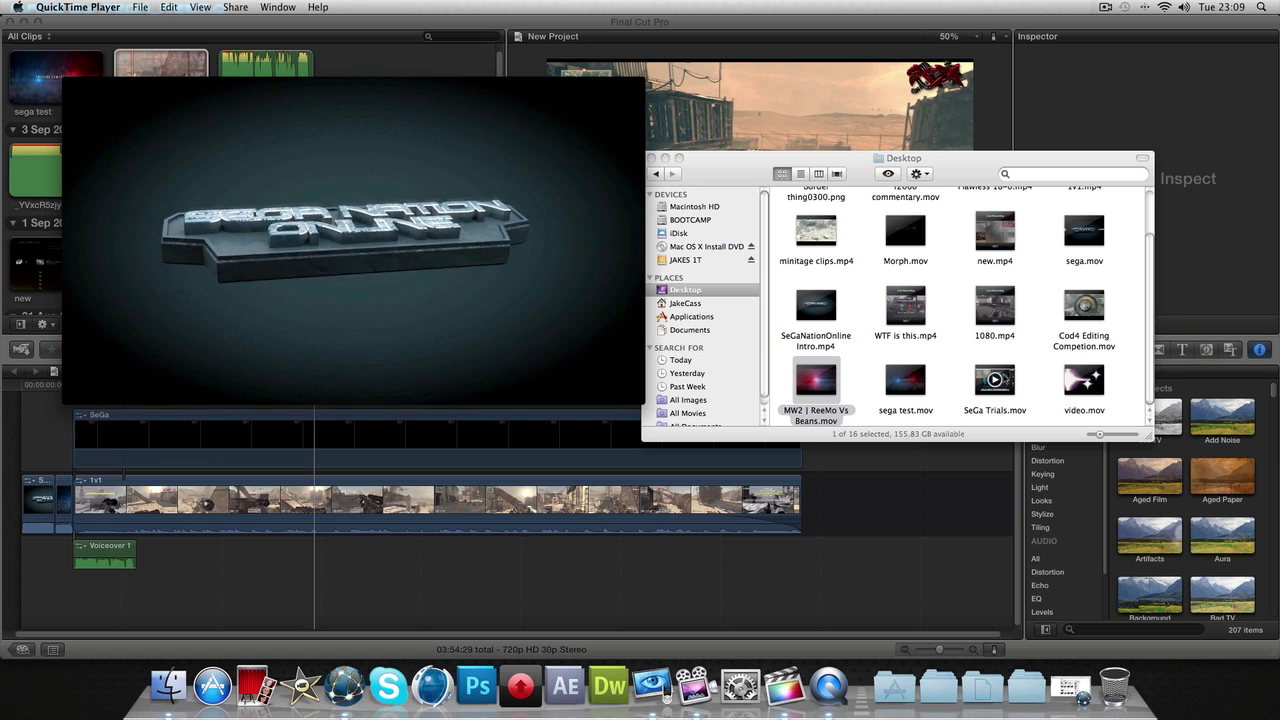
key(F12)
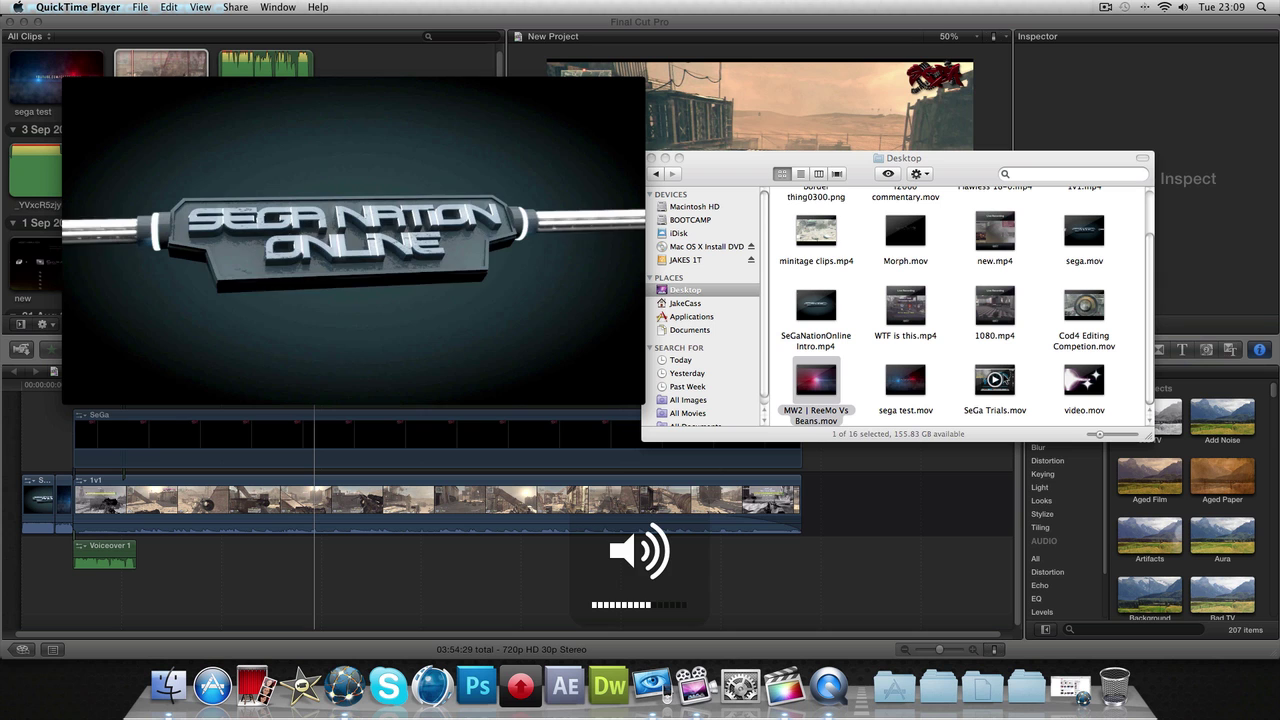
key(F11)
key(F11)
key(F11)
key(F11)
key(F11)
key(F11)
key(F11)
key(F11)
key(F11)
key(F11)
key(F11)
key(F12)
key(F12)
key(F12)
key(F12)
key(F12)
key(F12)
key(F12)
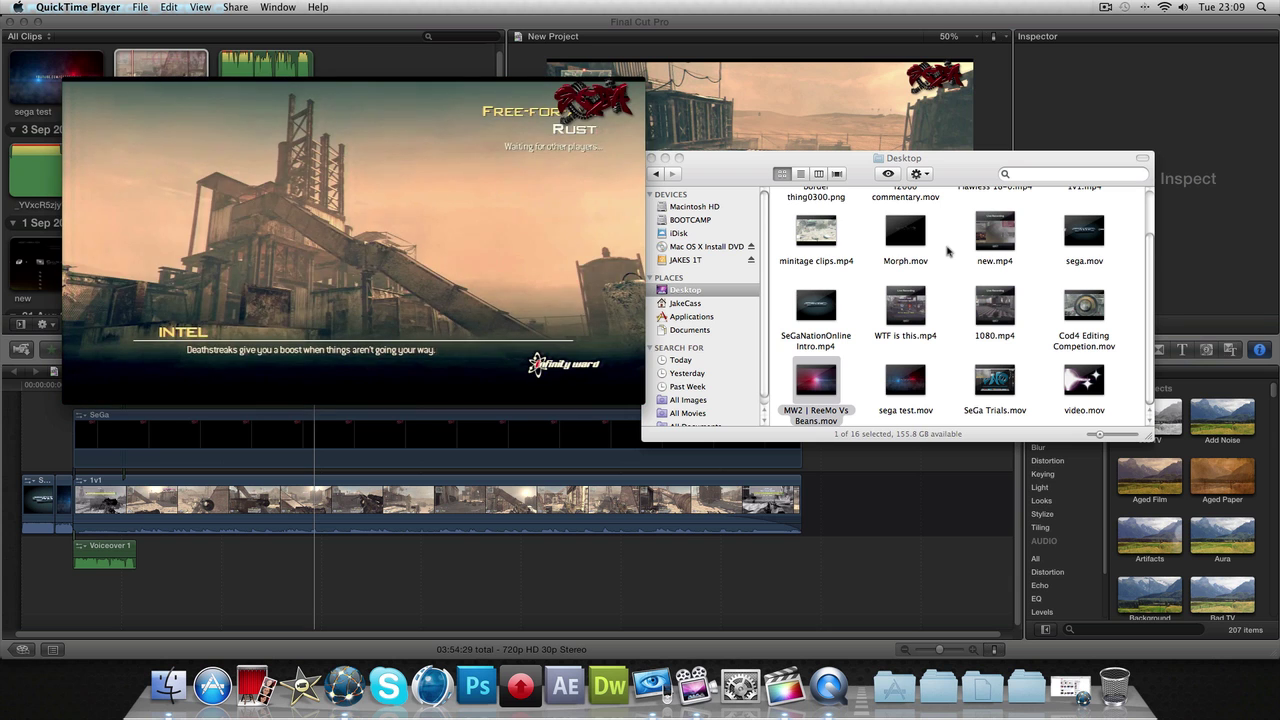
Step: Skip the movie ahead to about one minute, resume playback, then close it and return to Final Cut Pro
mouse_move(284, 367)
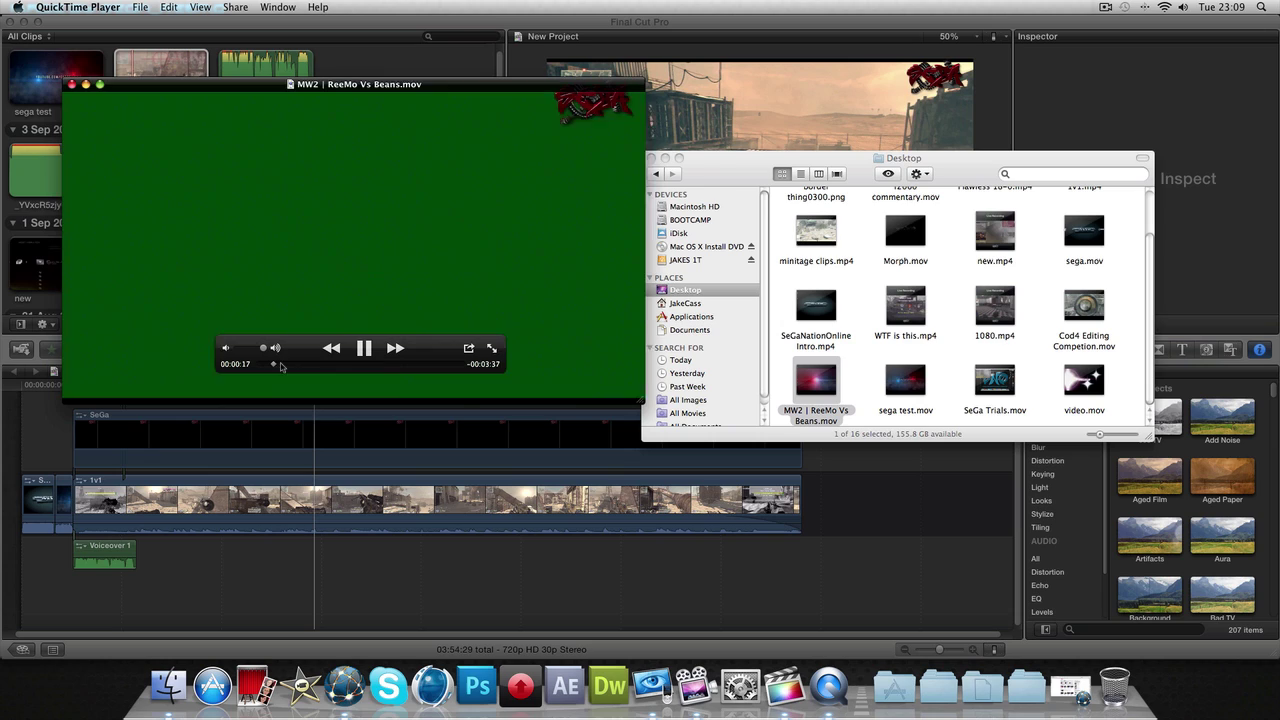
drag(284, 367, 309, 366)
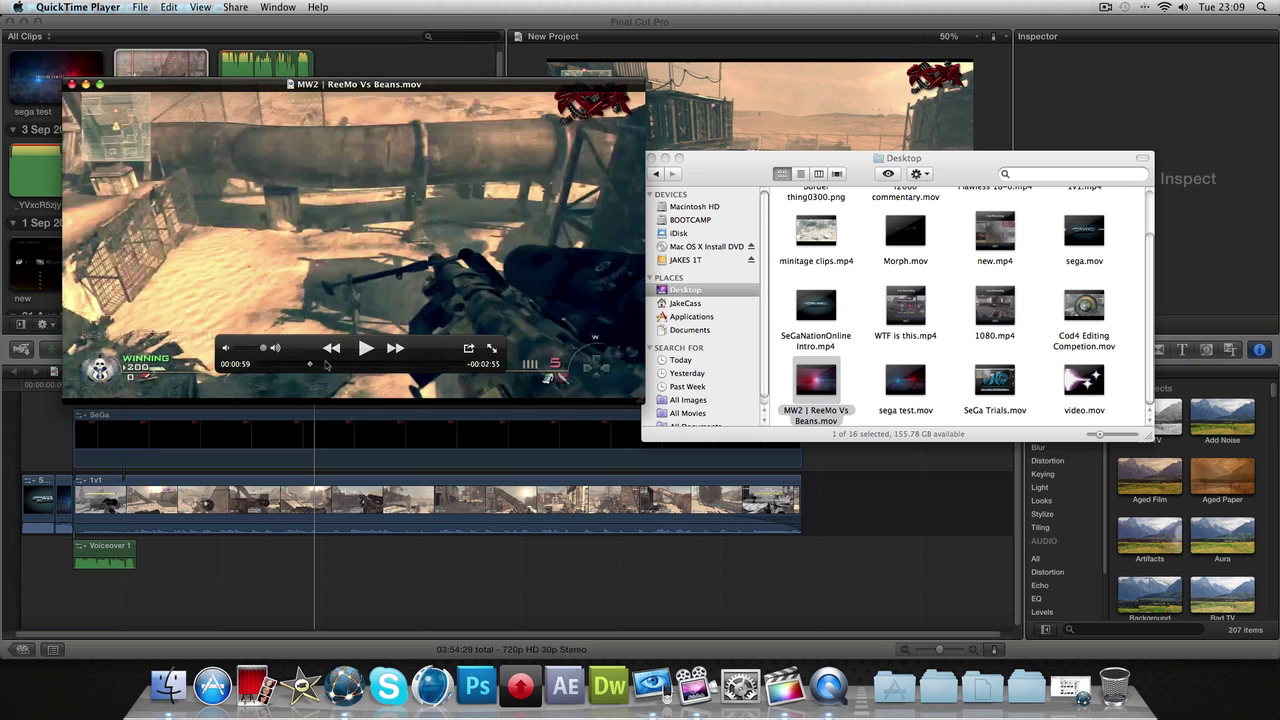
click(362, 352)
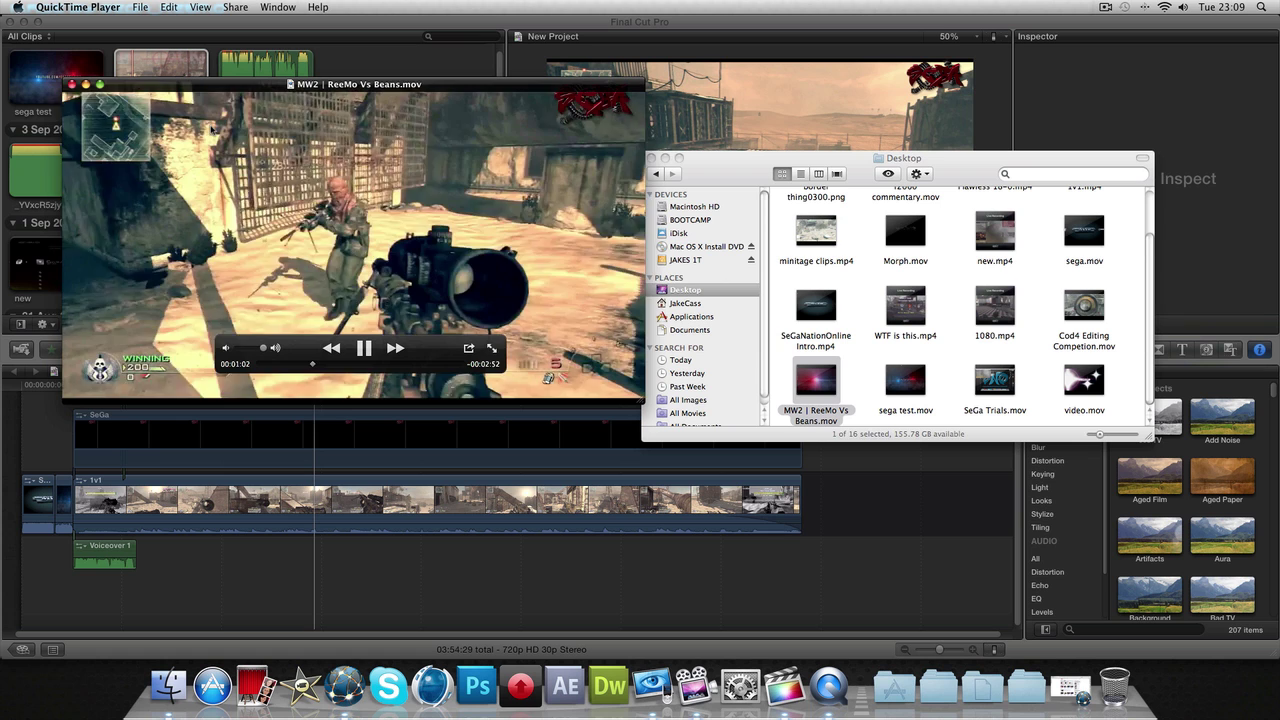
click(72, 86)
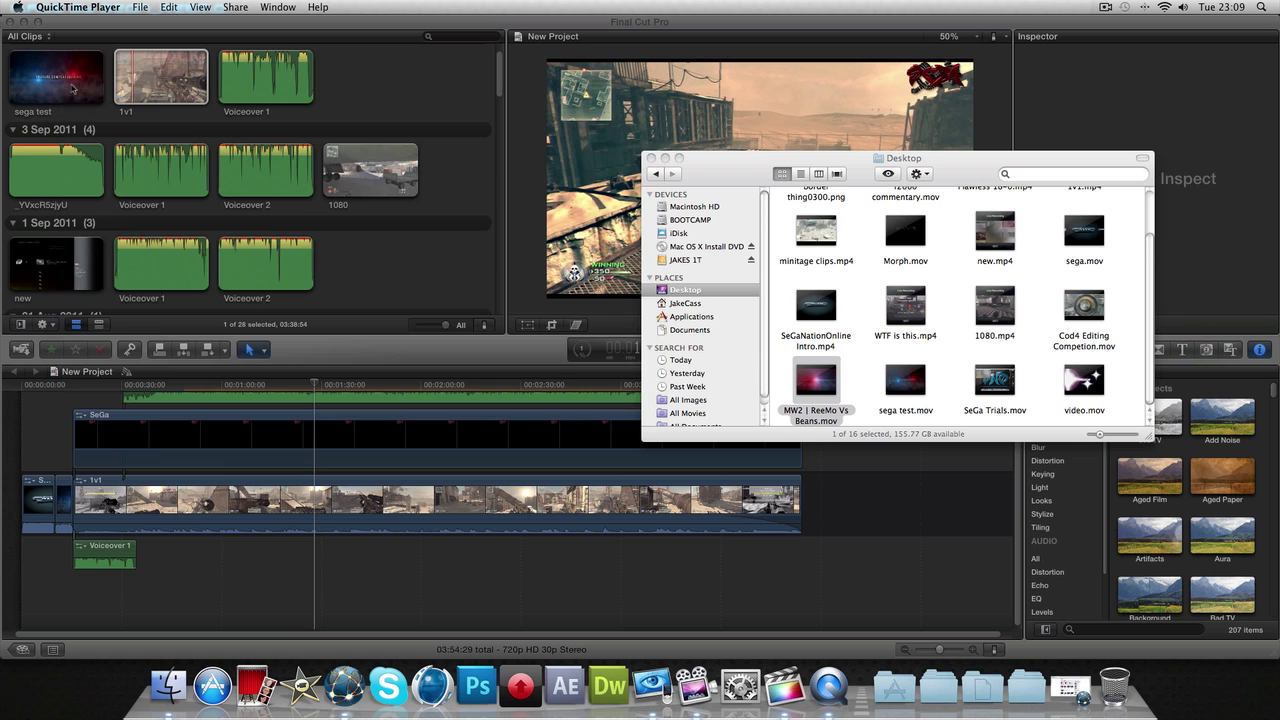
click(393, 558)
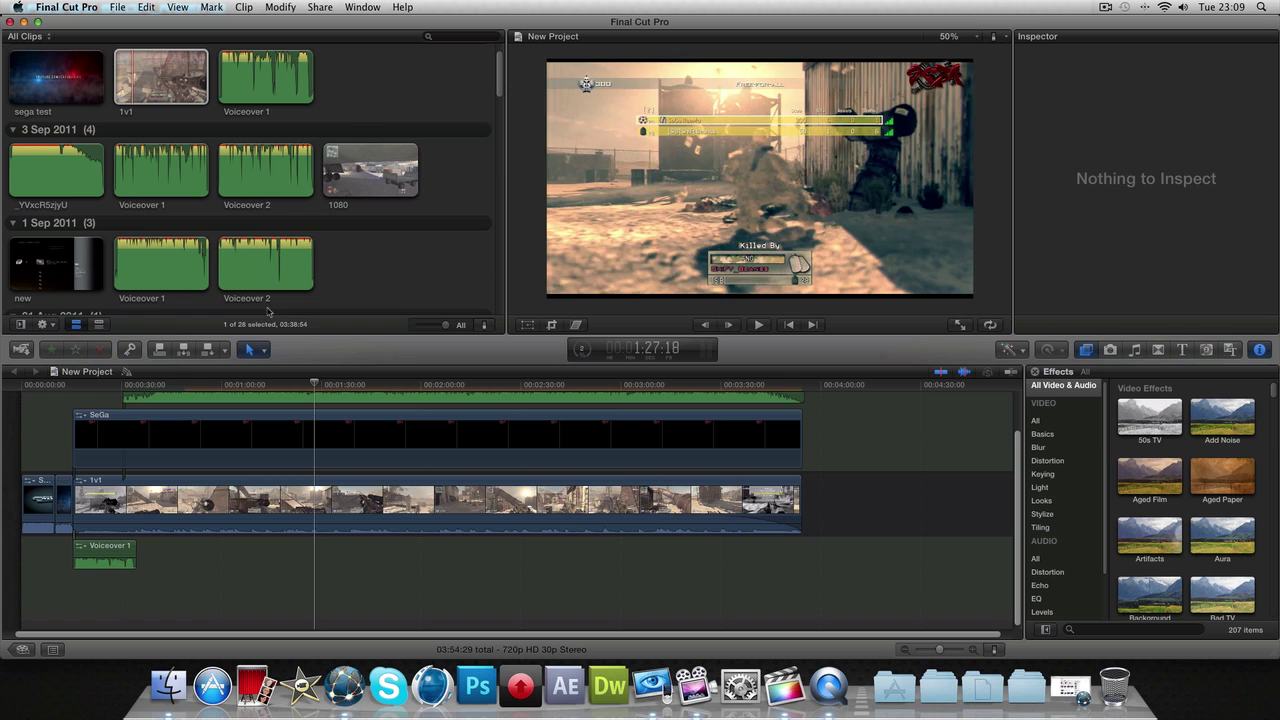
scroll(316, 500, up, 3)
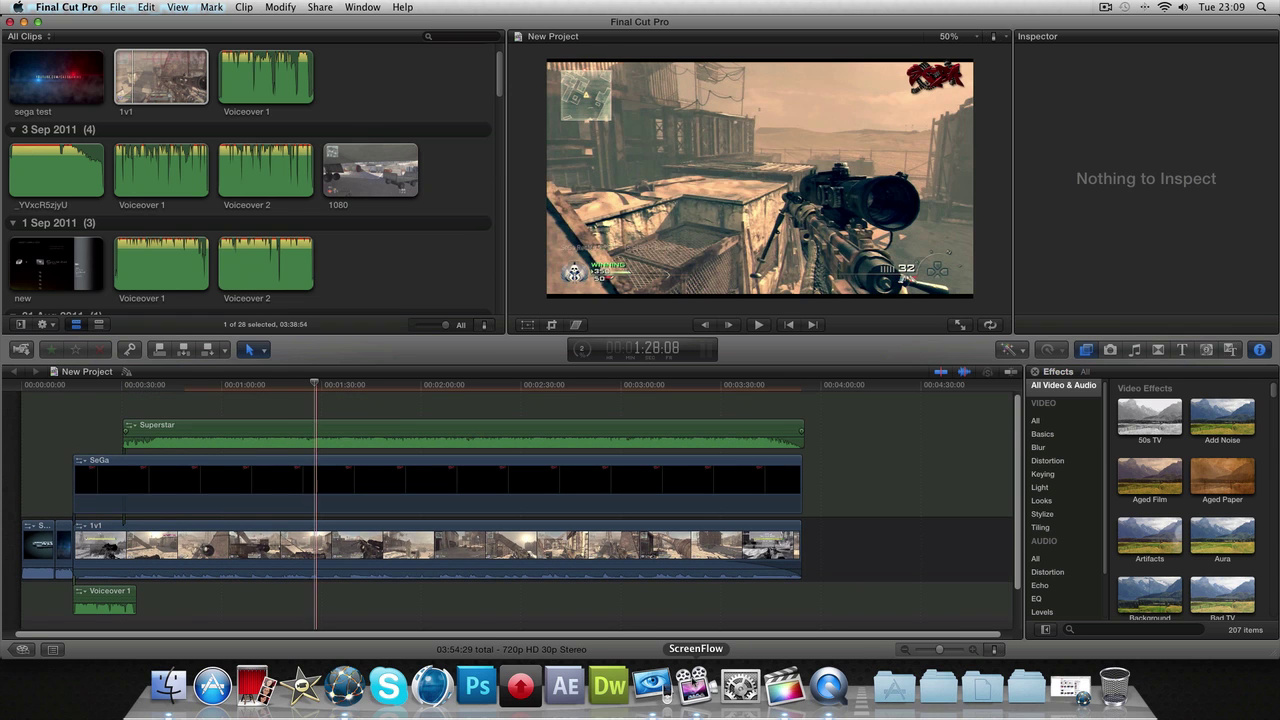
Step: Bring up EyeTV and open its recordings list, showing the newest 23:11 recording
click(651, 686)
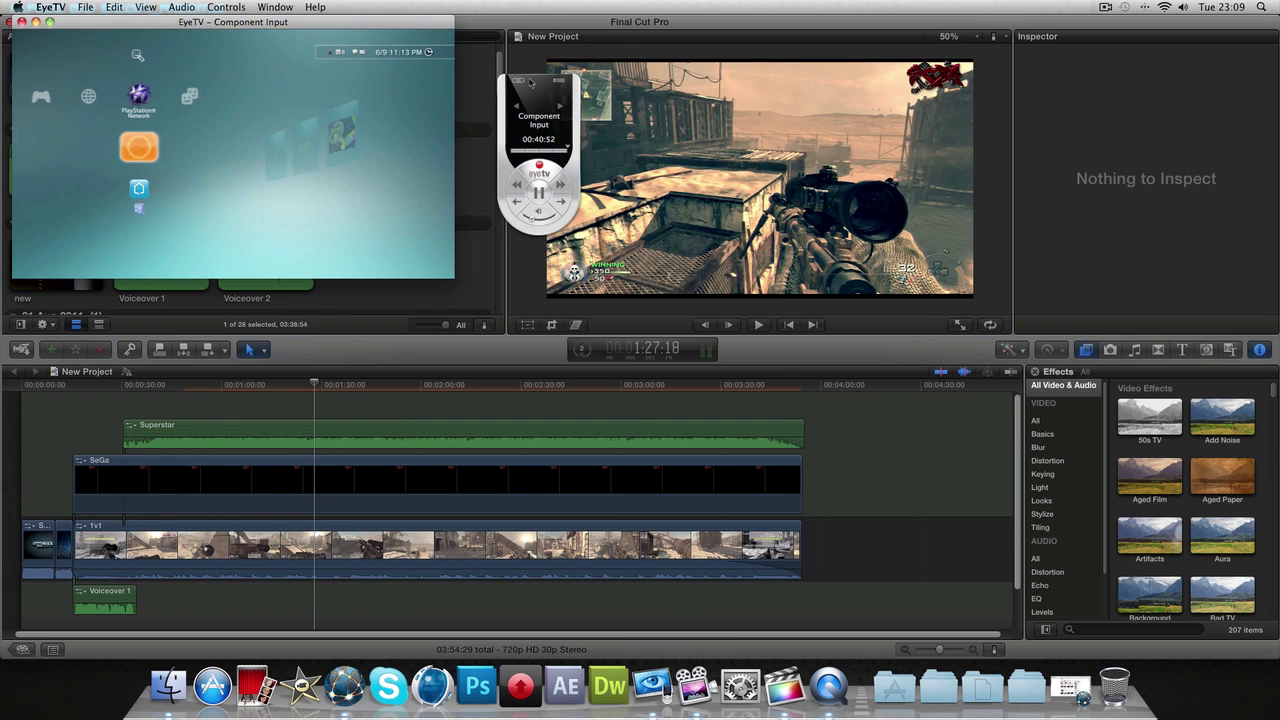
click(563, 86)
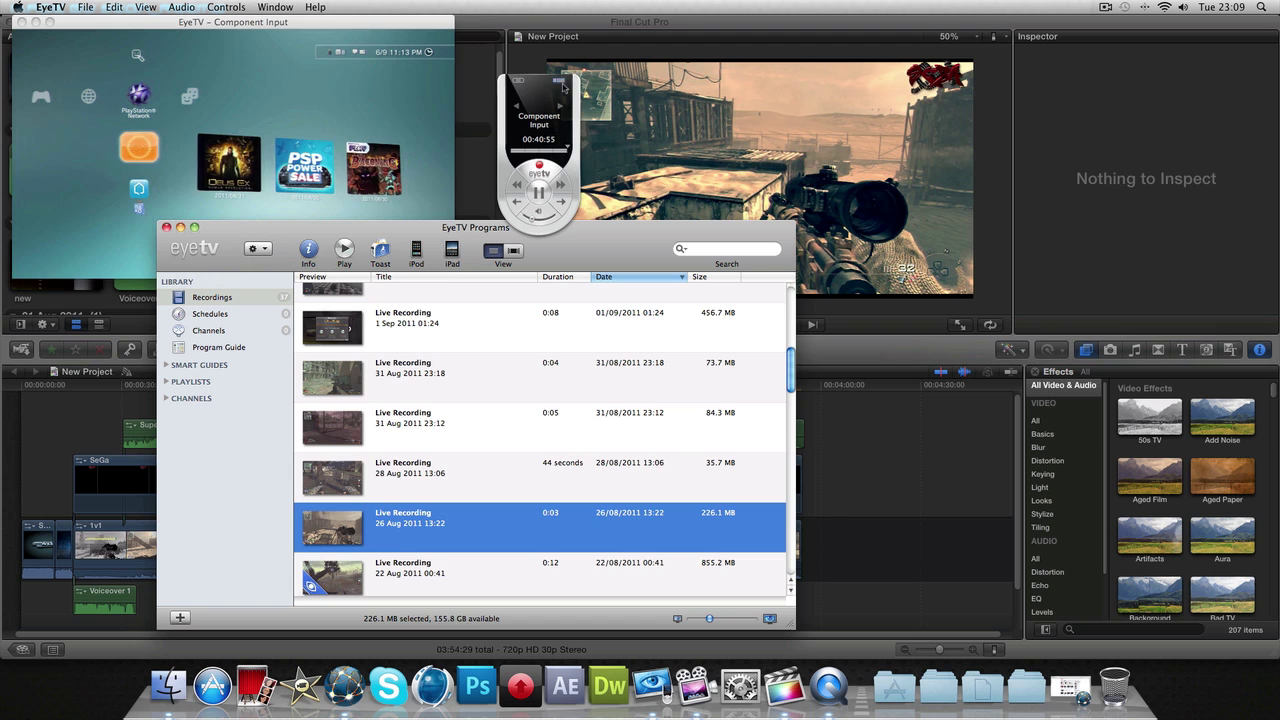
scroll(494, 424, up, 5)
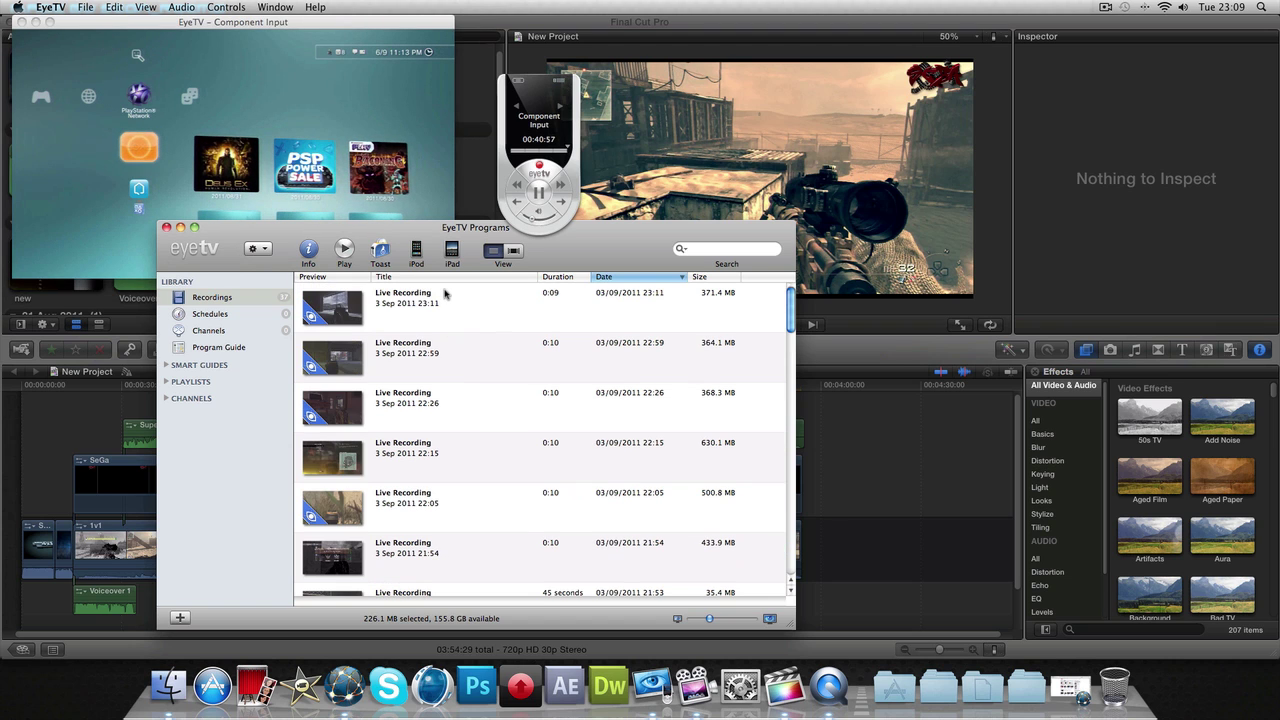
right_click(444, 292)
click(480, 452)
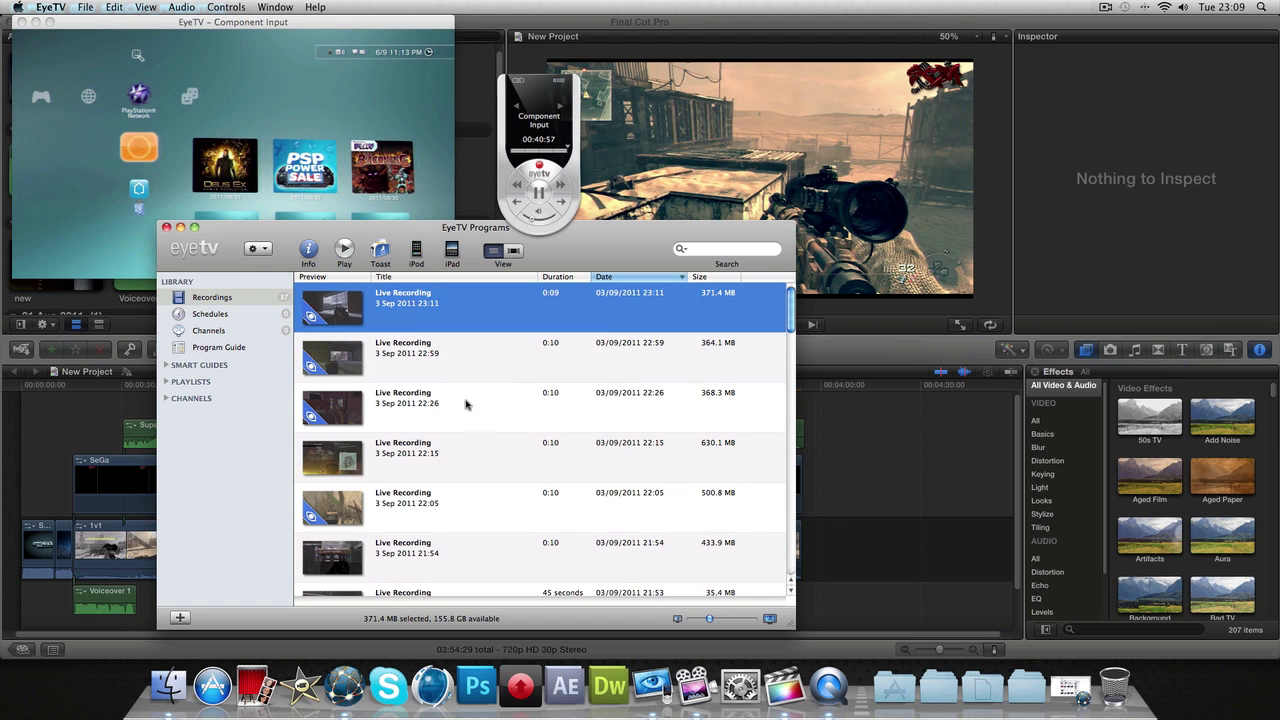
Step: Export the 23:11 recording, check the H.264 format, cancel, and return to Final Cut Pro
right_click(391, 292)
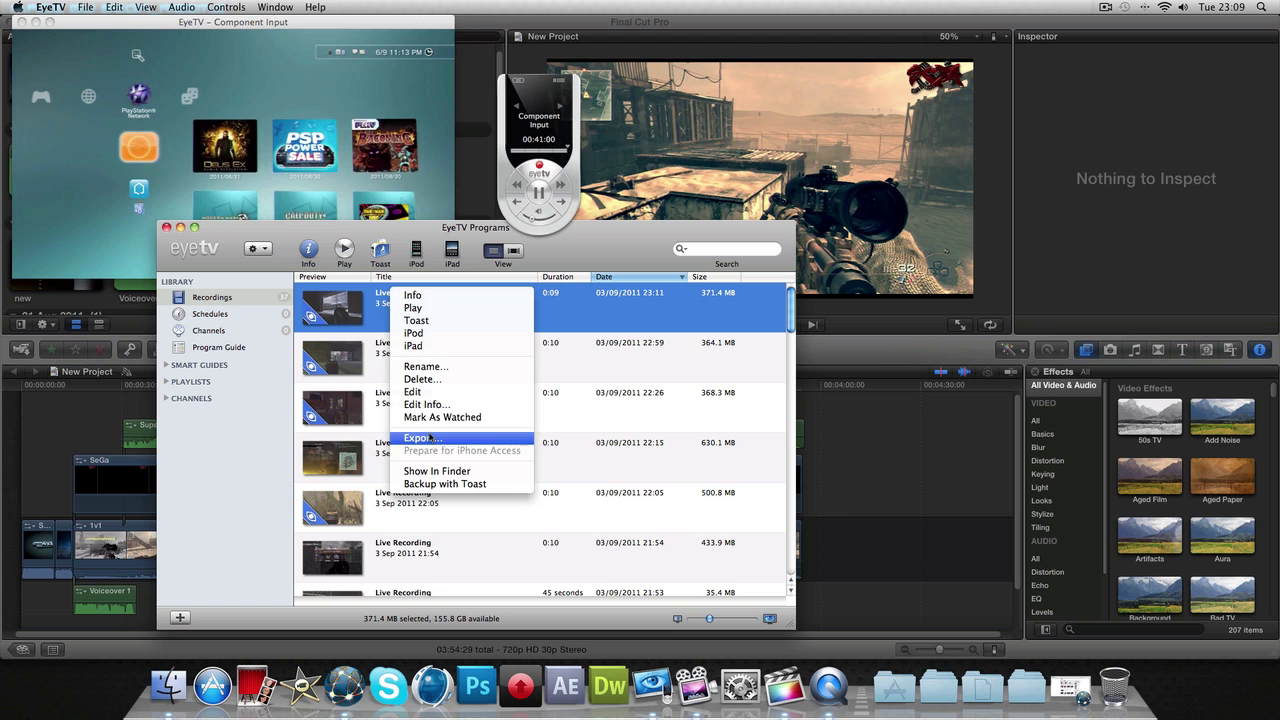
click(430, 437)
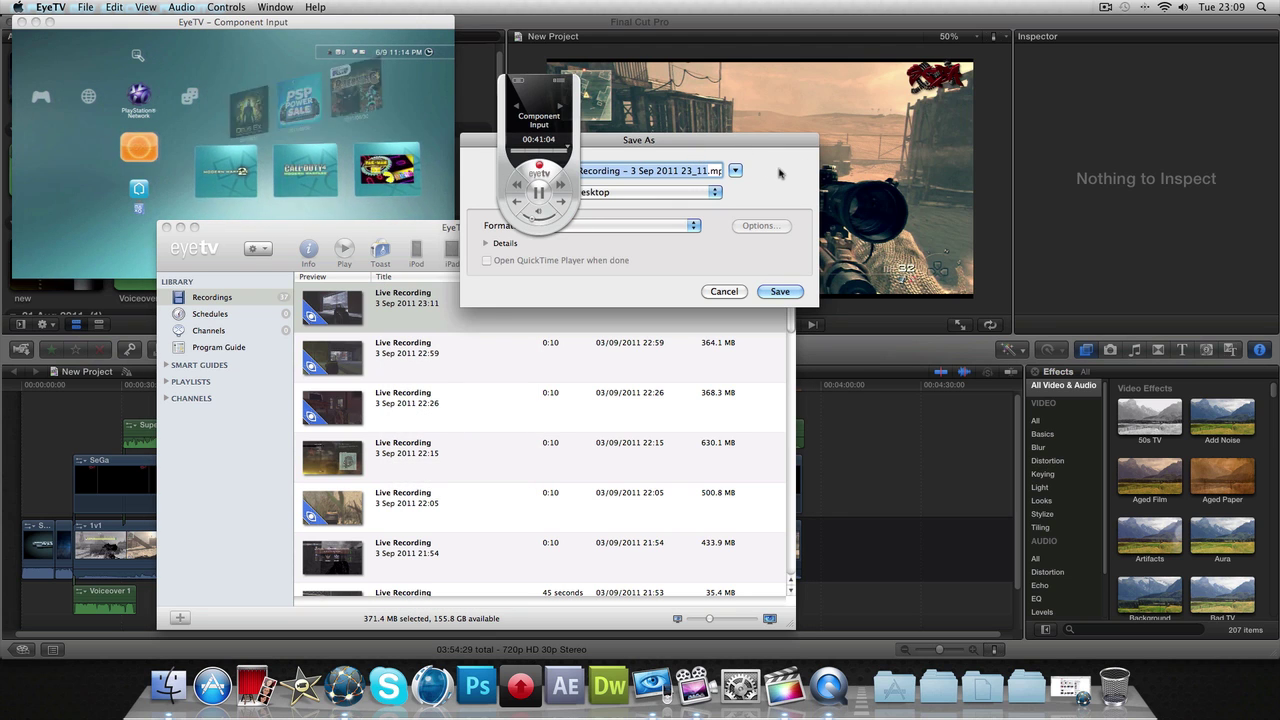
drag(702, 138, 795, 185)
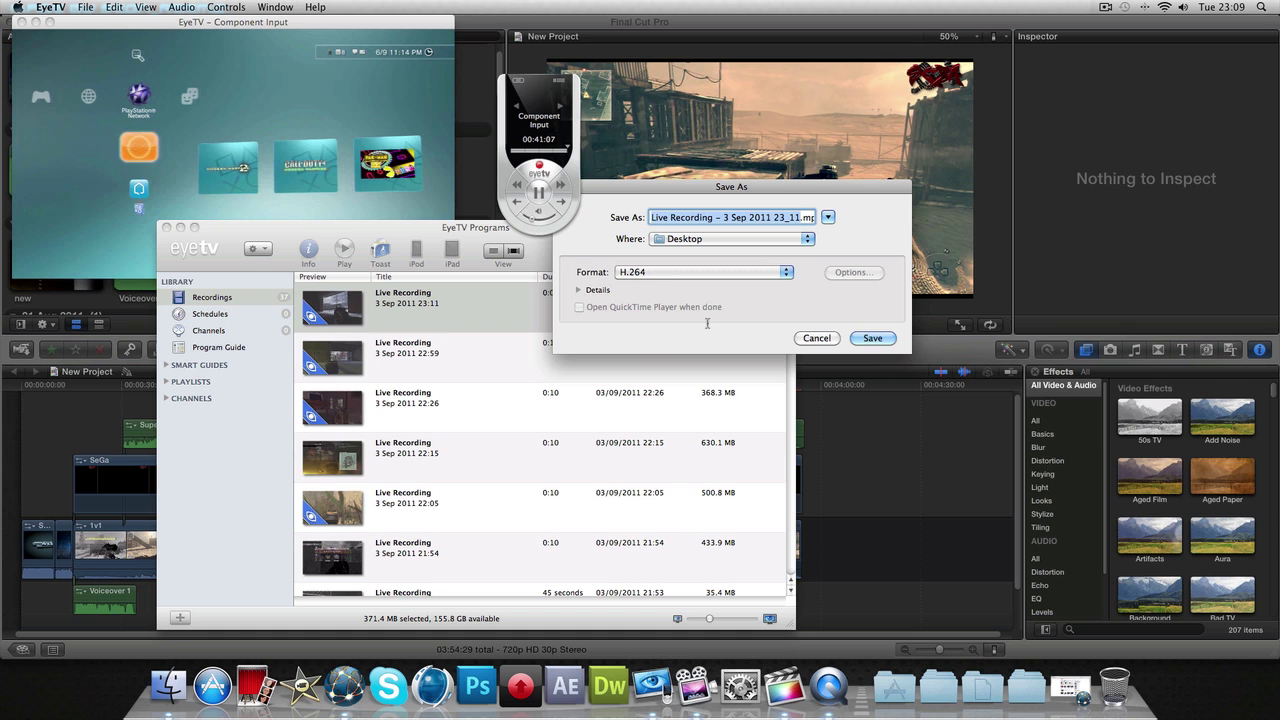
click(668, 273)
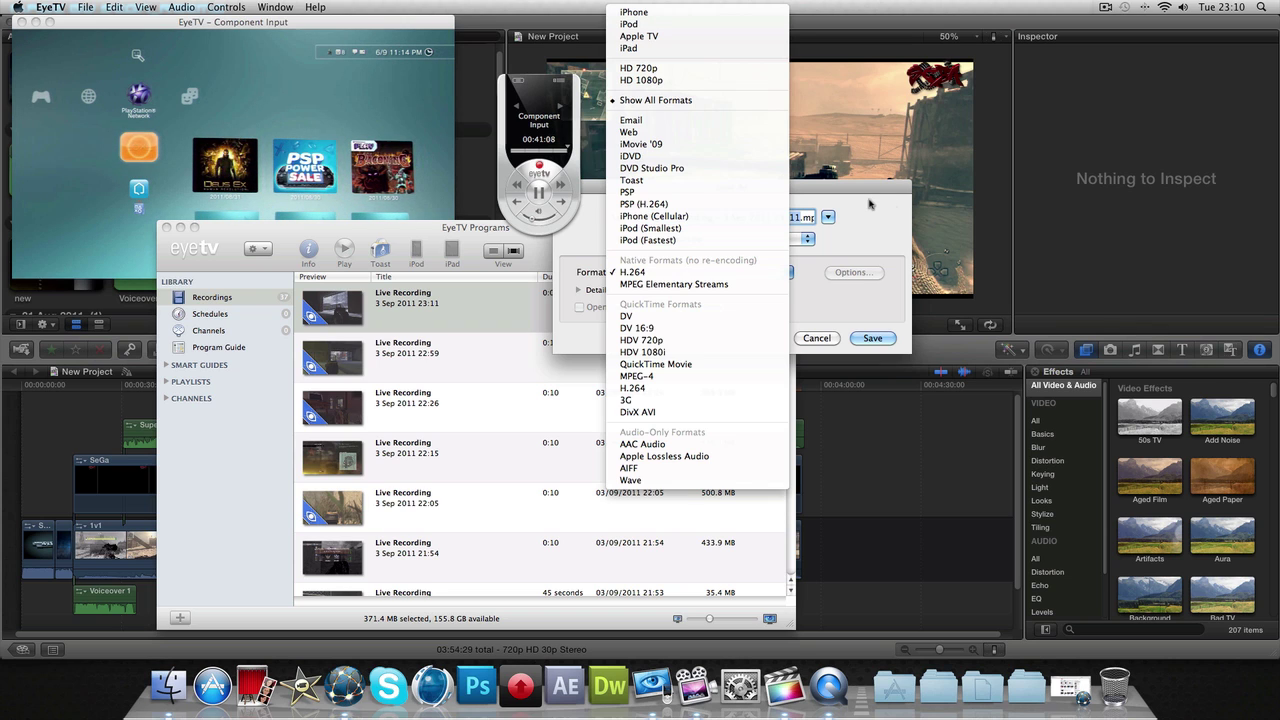
click(819, 337)
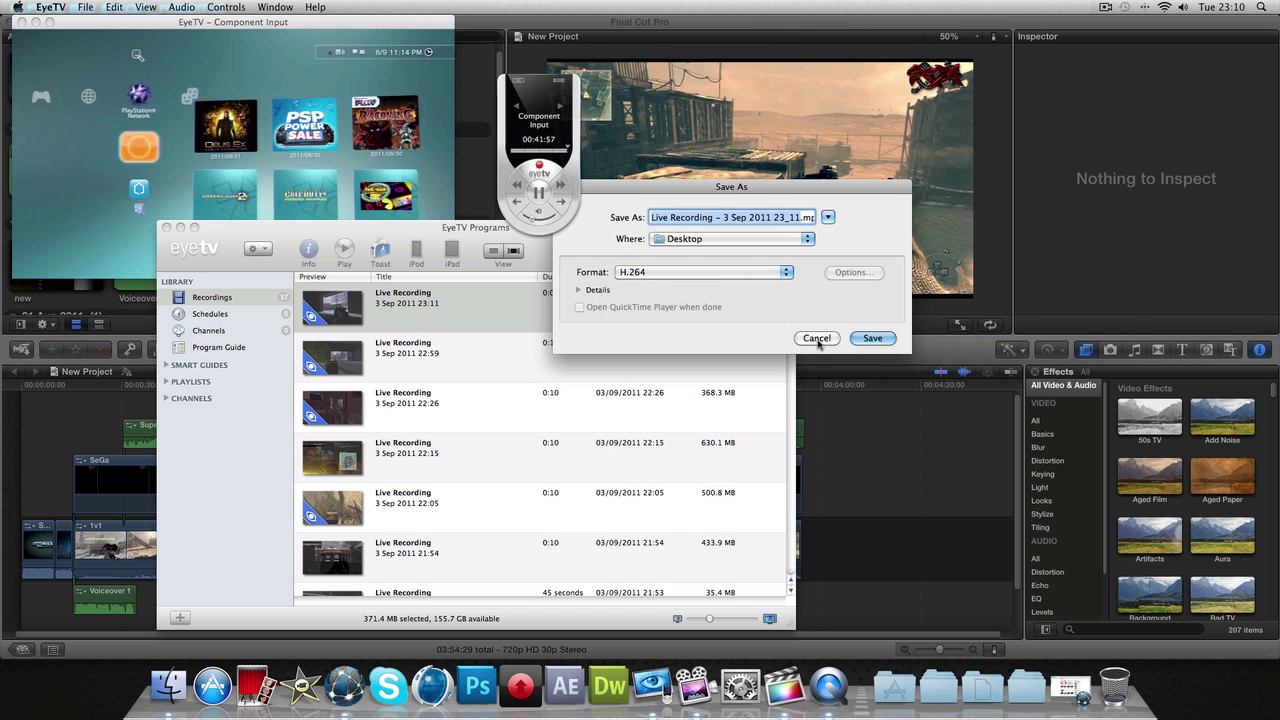
click(816, 338)
click(834, 410)
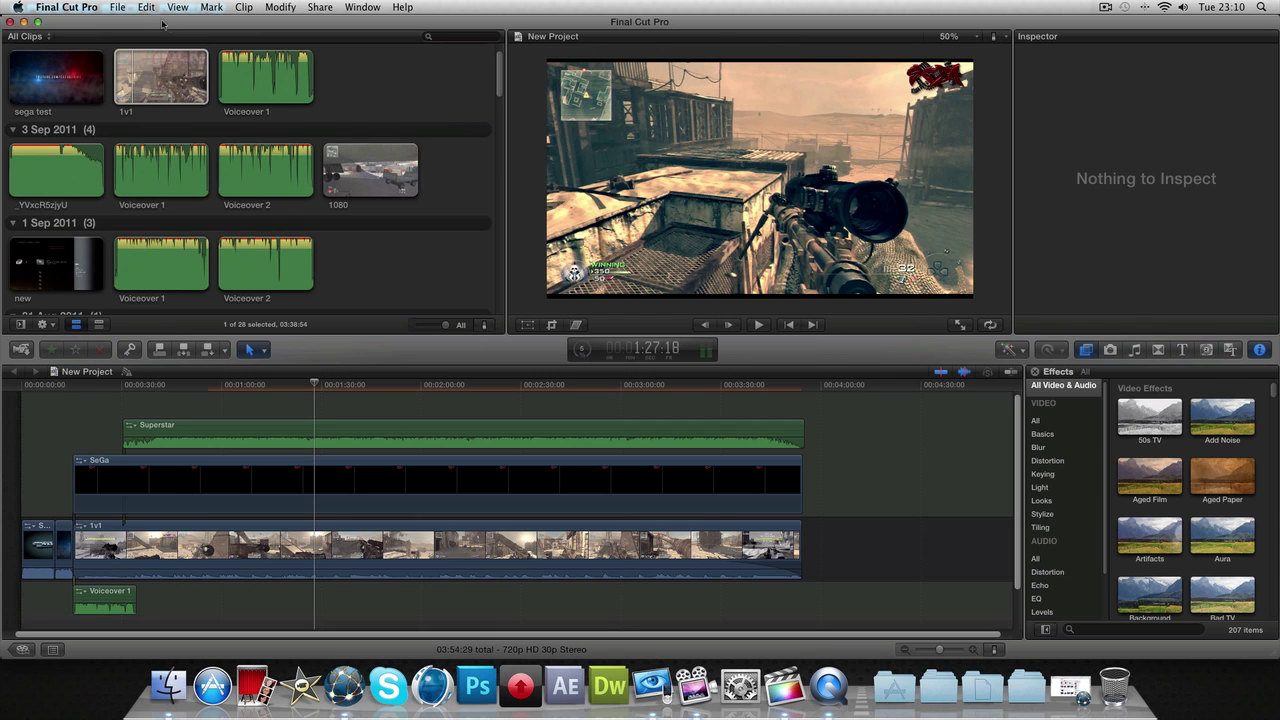
click(128, 8)
key(Escape)
click(117, 7)
mouse_move(169, 142)
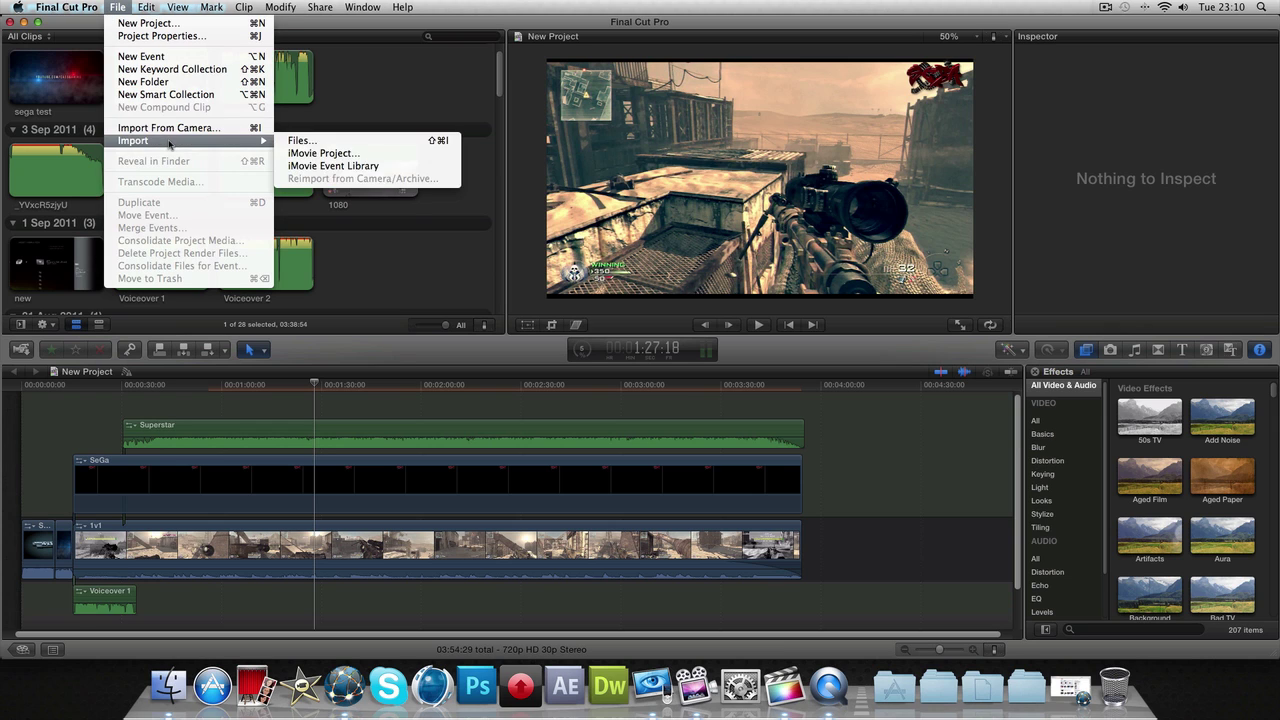
key(Escape)
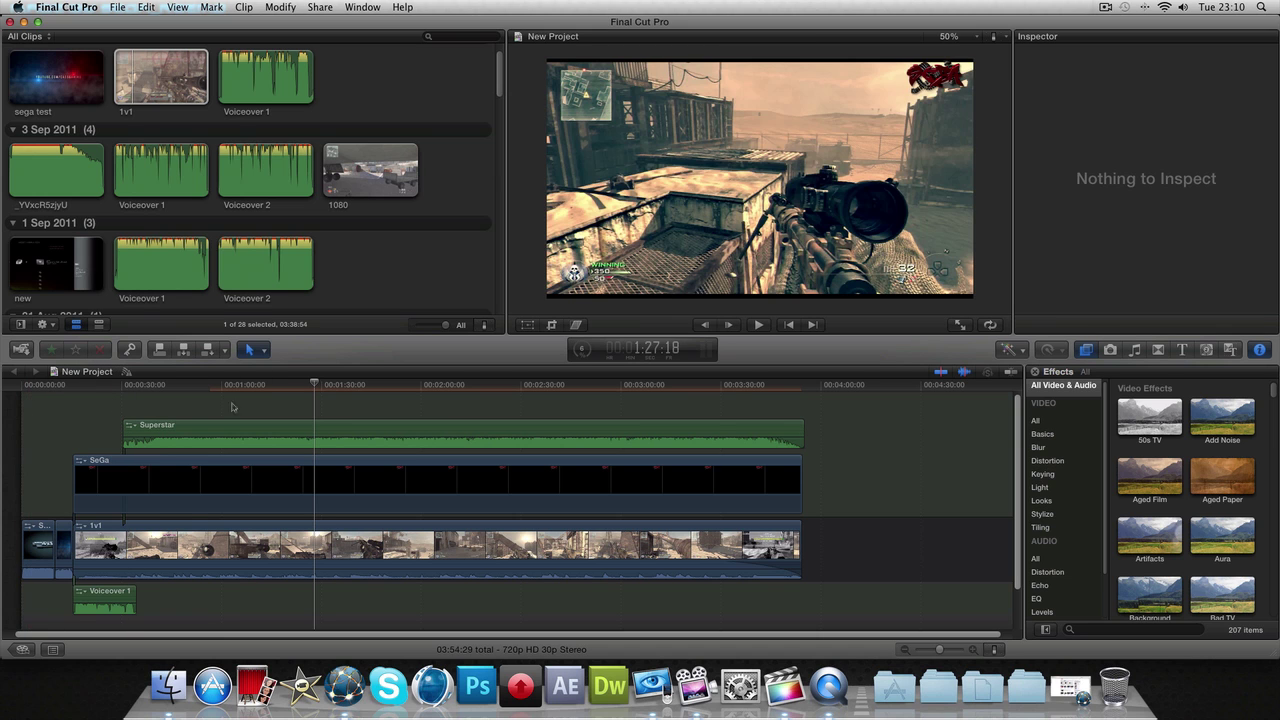
Step: Select New Project in the Project Library and open its properties with the wrench button
click(22, 649)
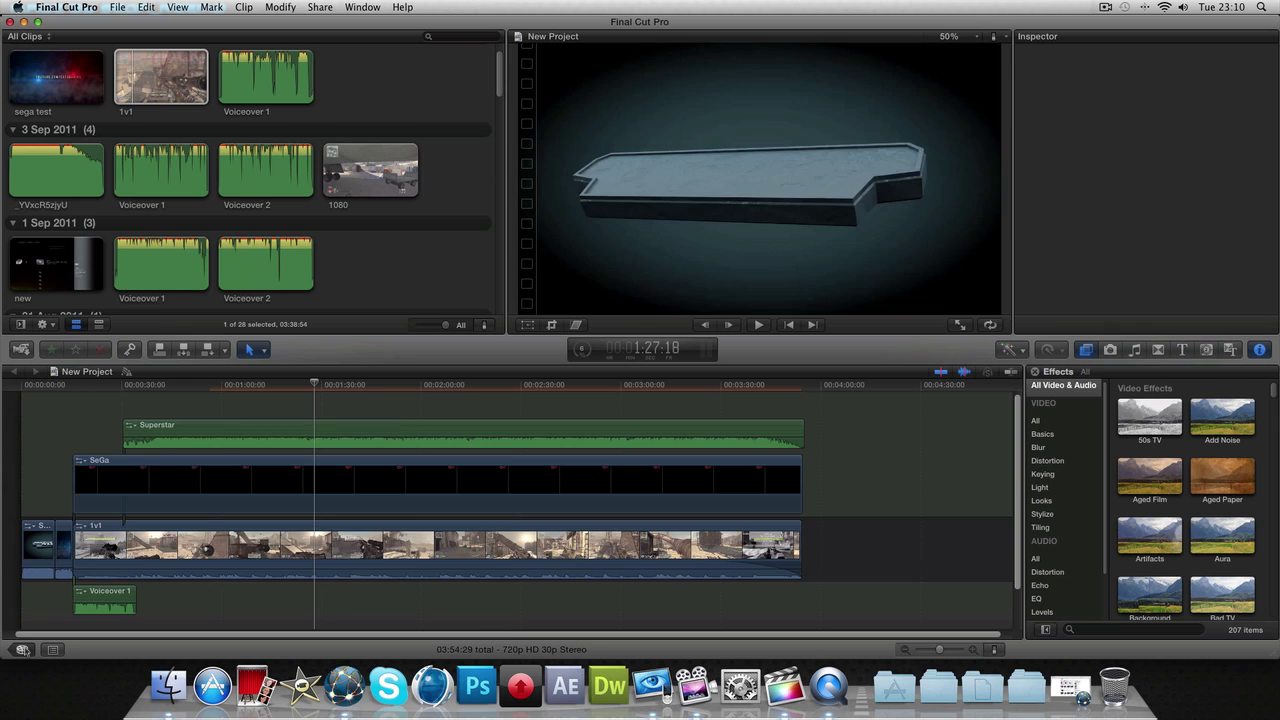
click(133, 424)
right_click(133, 424)
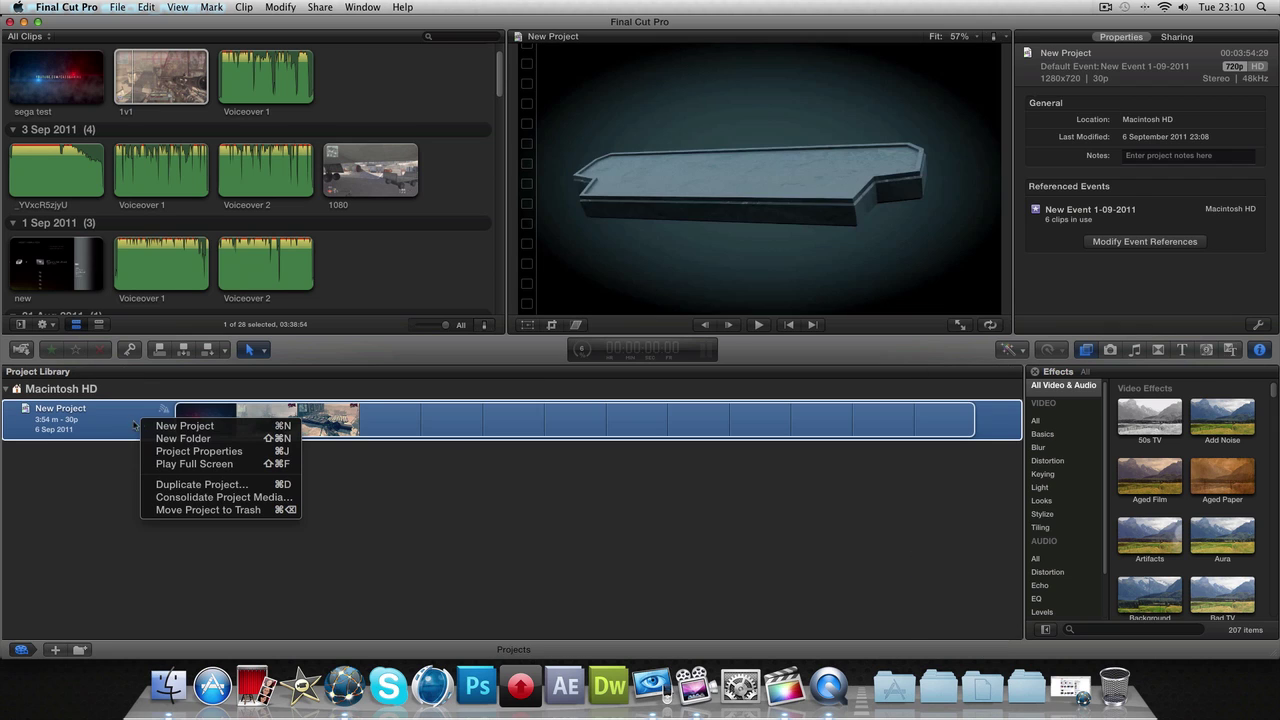
click(45, 615)
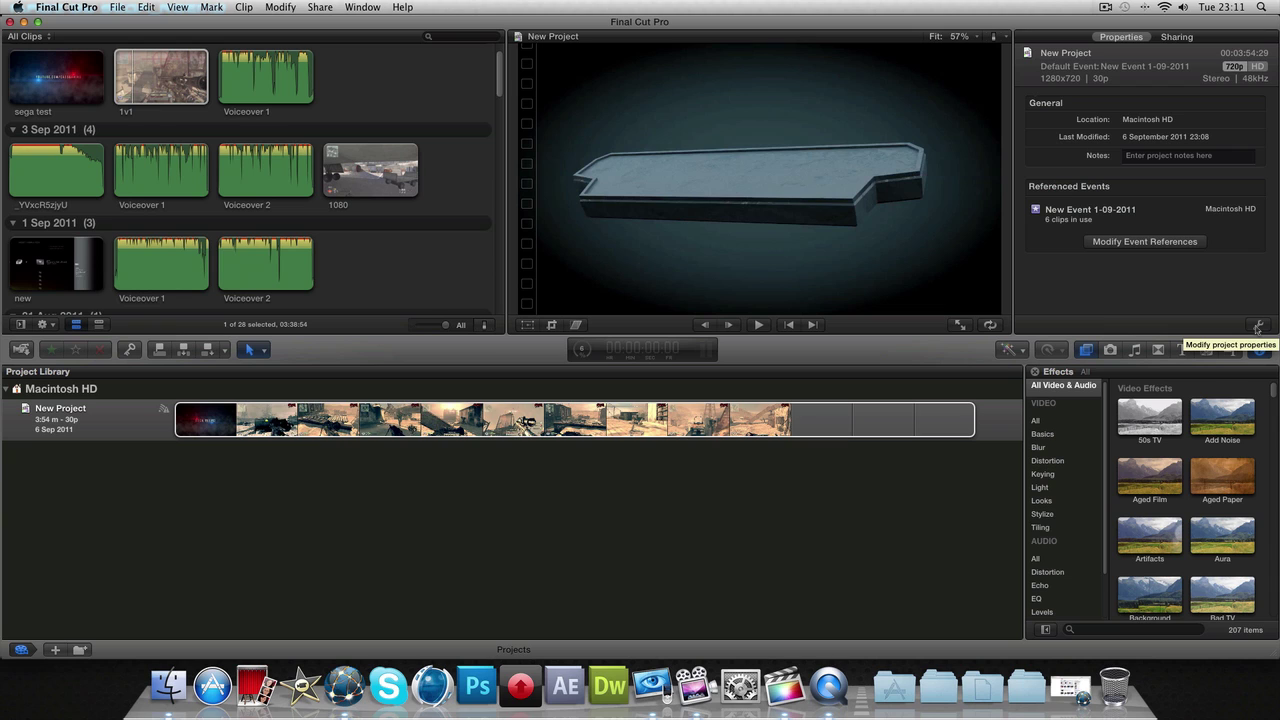
click(1258, 328)
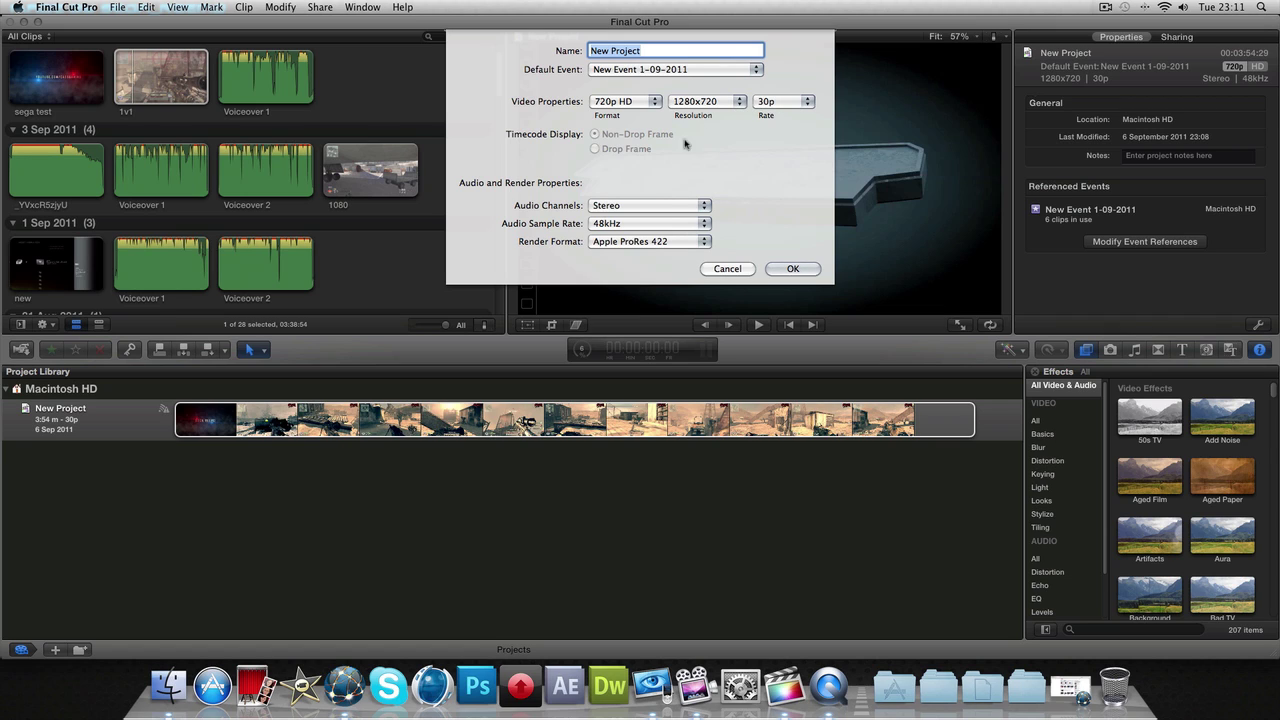
Step: Toggle Audio Channels to Surround and back to Stereo, then apply the 720p HD 30p settings
click(630, 207)
click(700, 206)
click(657, 207)
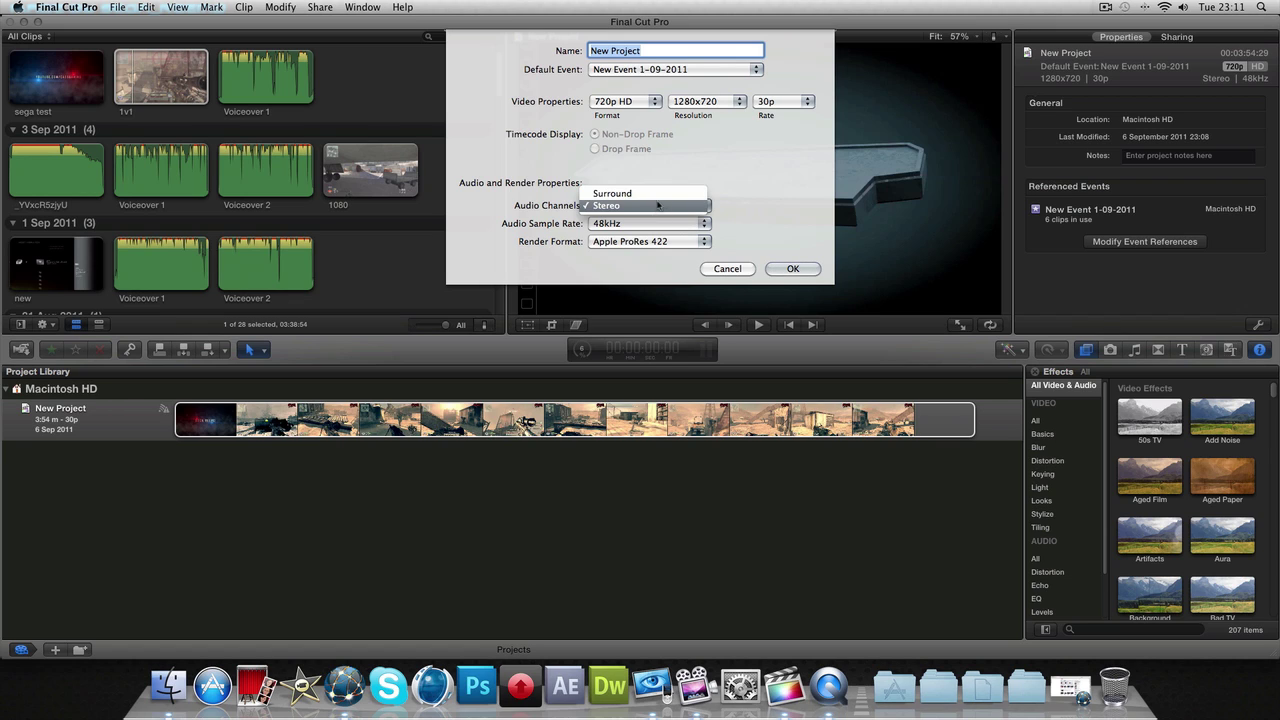
click(795, 199)
click(665, 206)
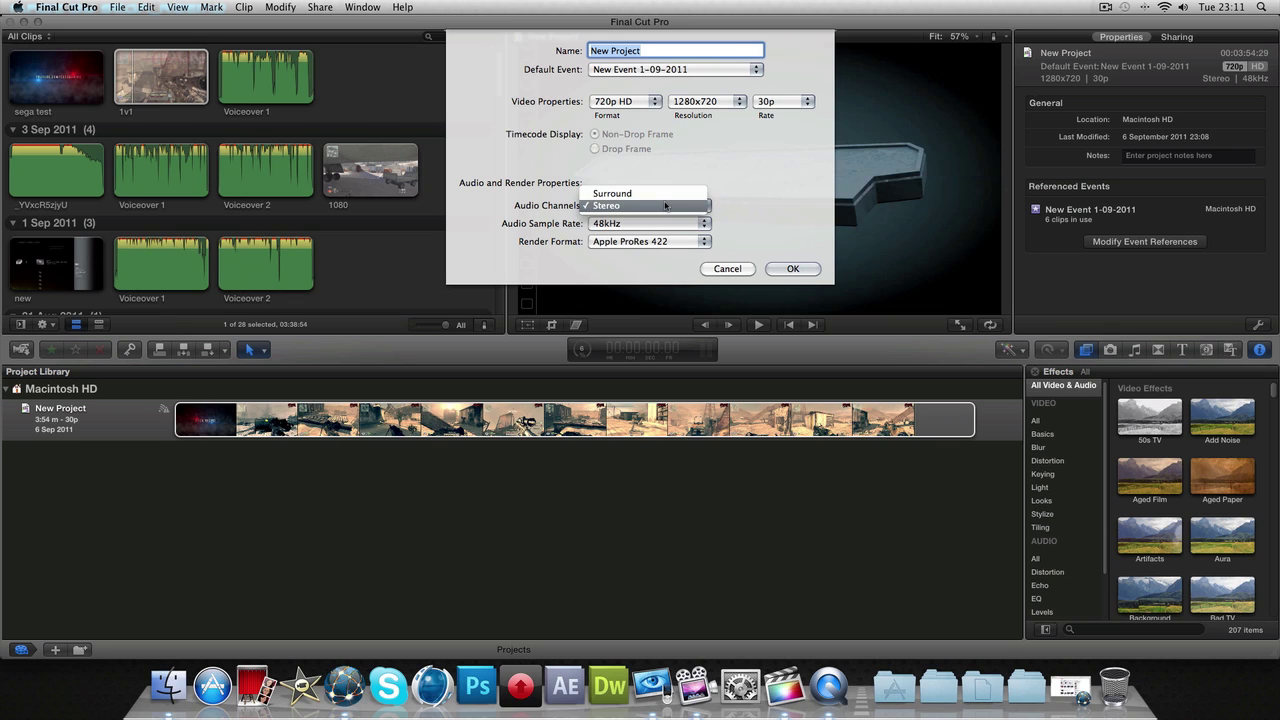
click(612, 194)
click(597, 207)
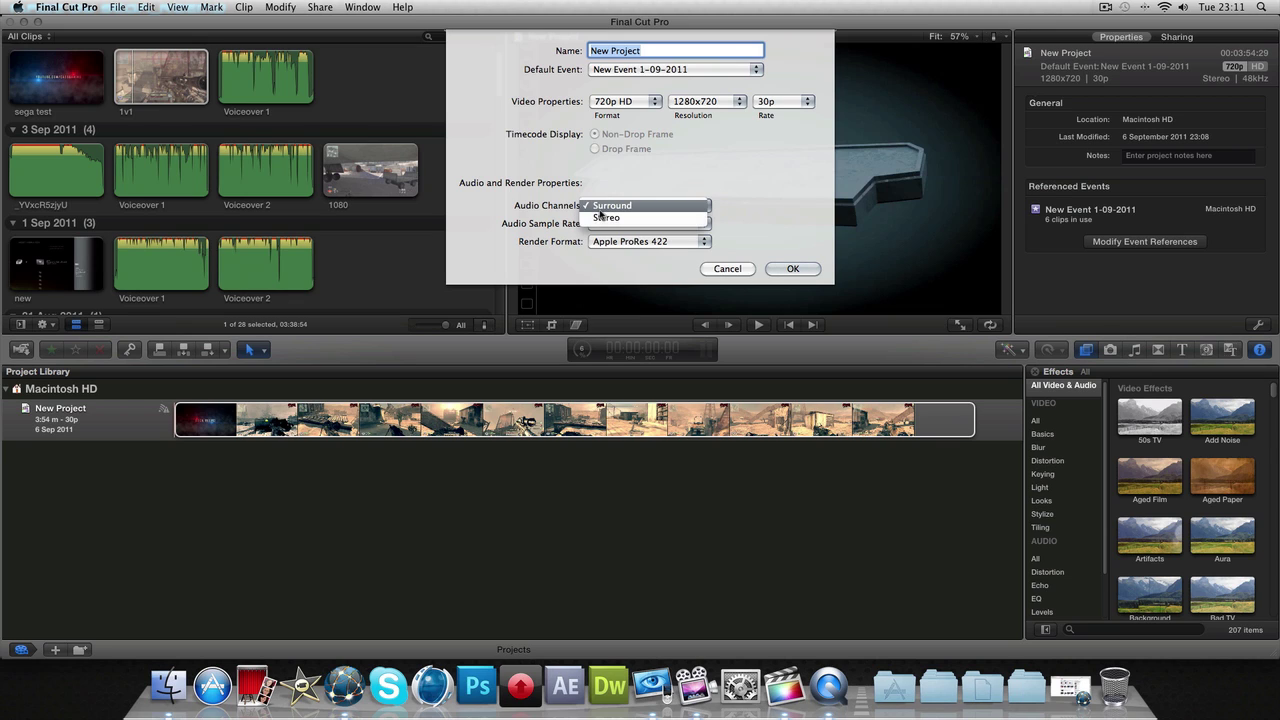
click(604, 218)
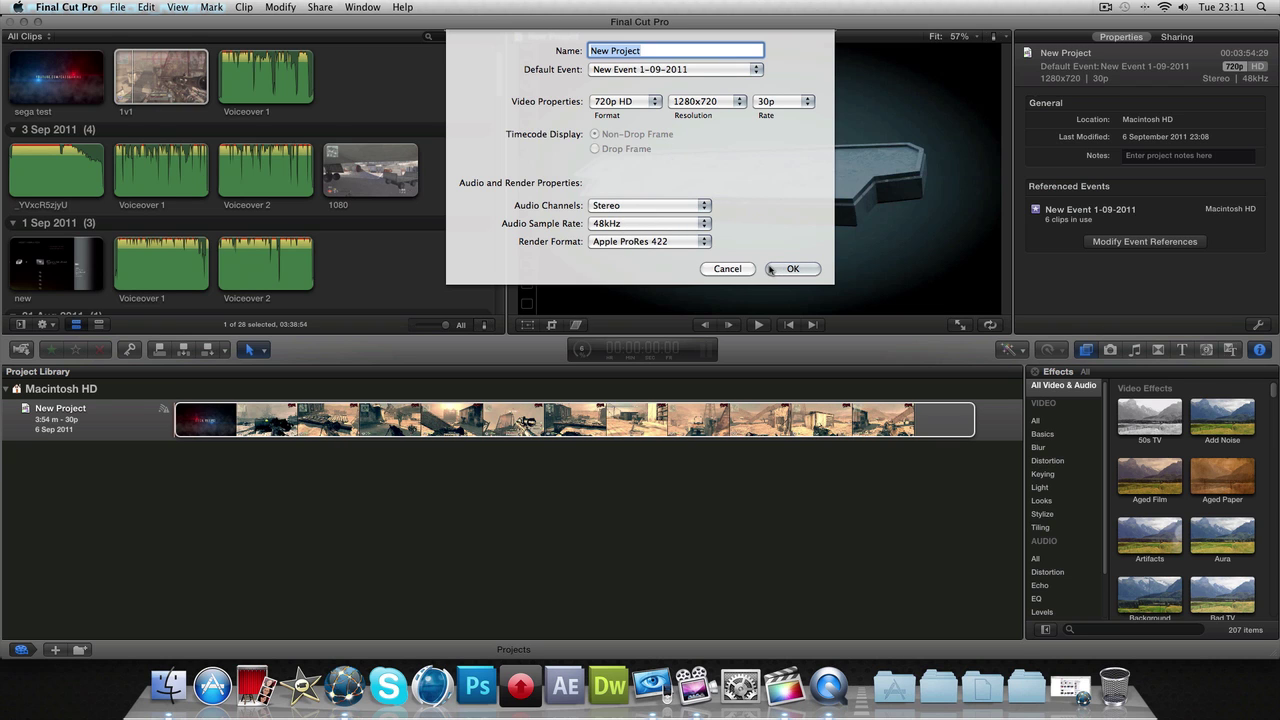
click(806, 269)
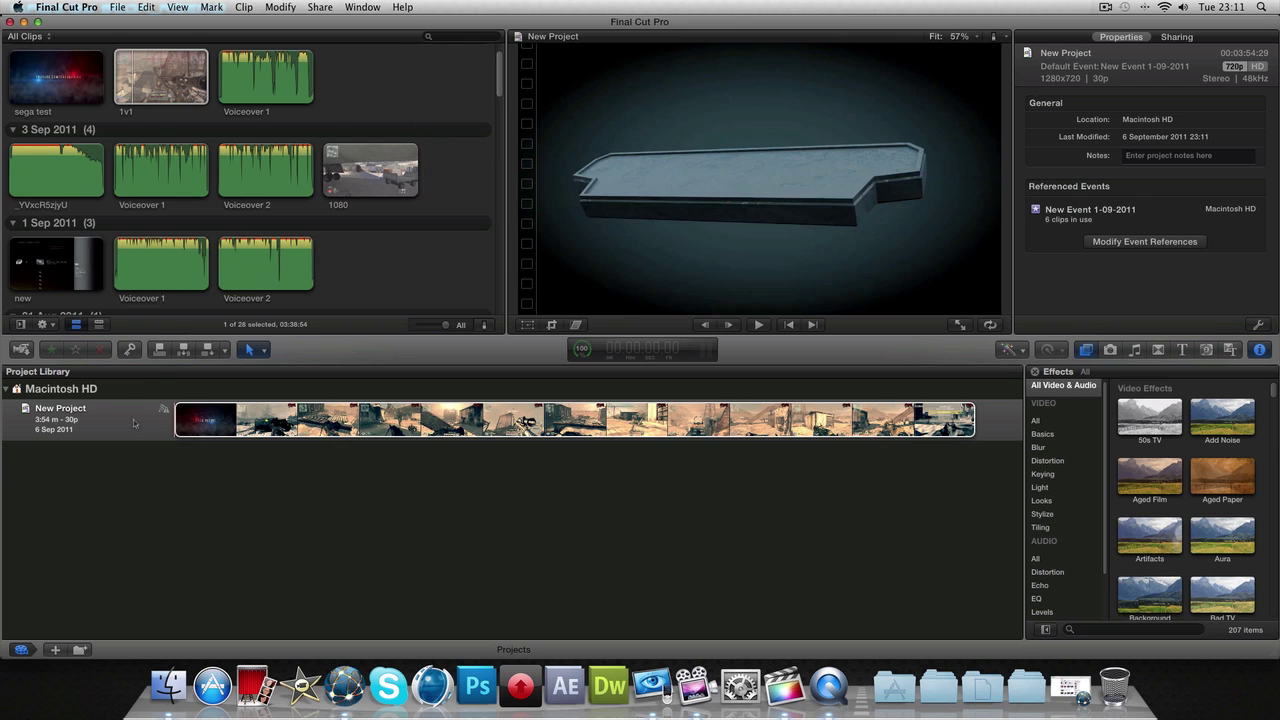
Step: Open New Project in the timeline and briefly play it back
double_click(132, 424)
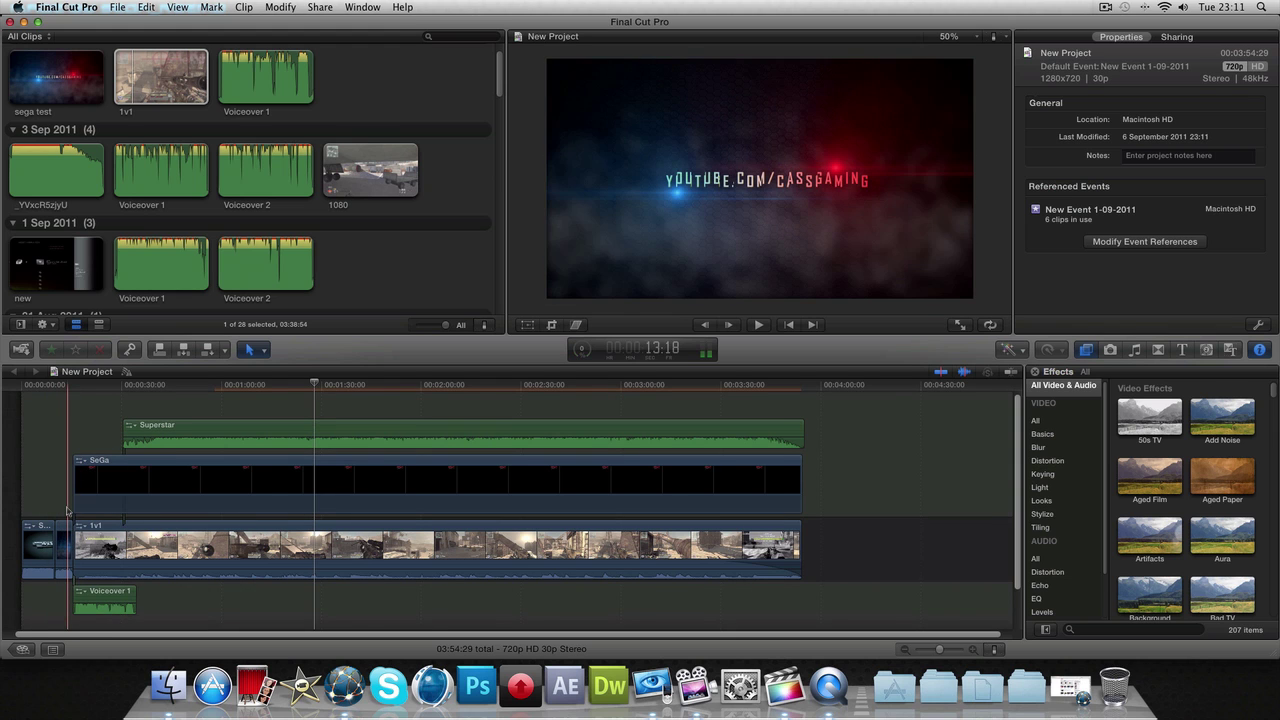
key(space)
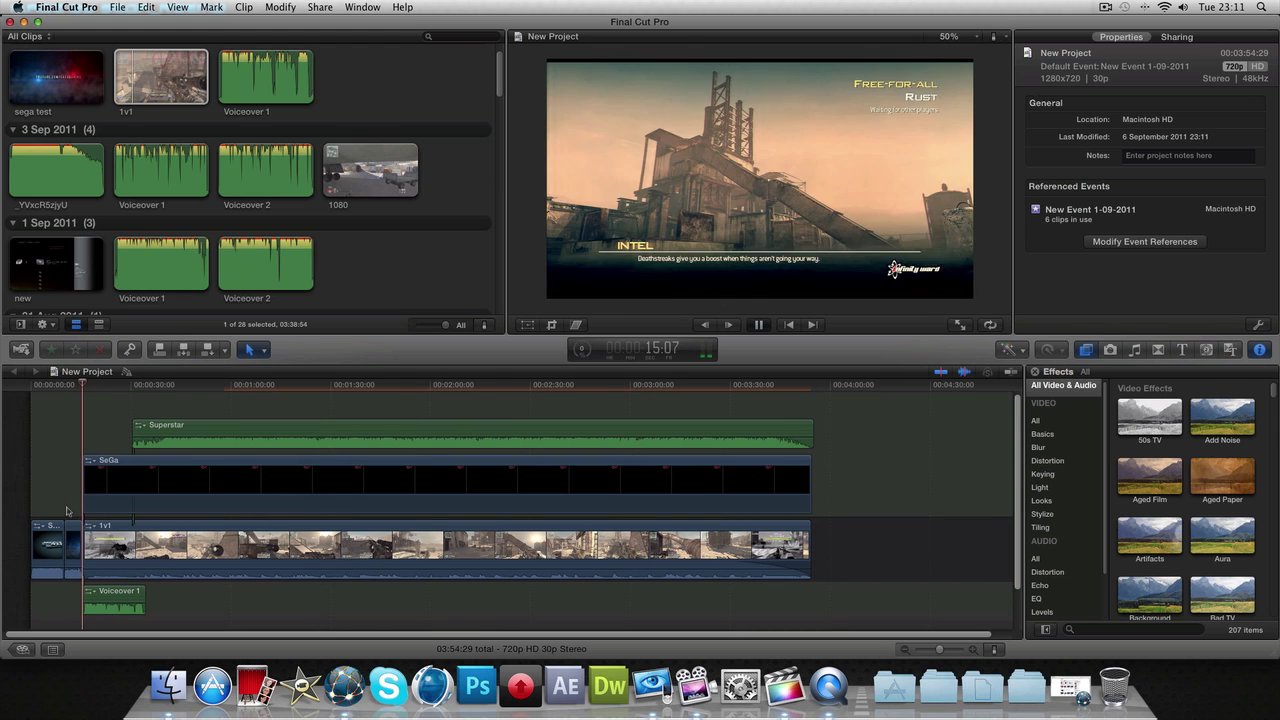
key(space)
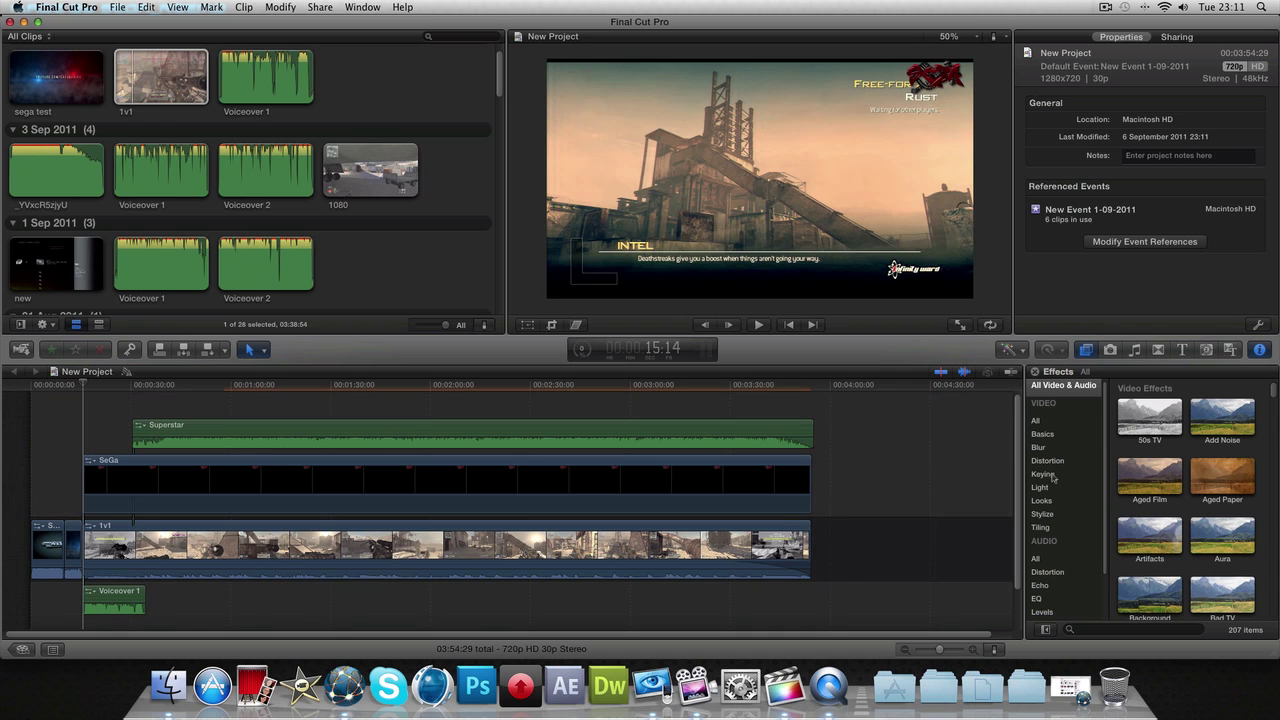
Step: Browse the Blur and Basics video effects and select Hard Light
scroll(1053, 484, down, 1)
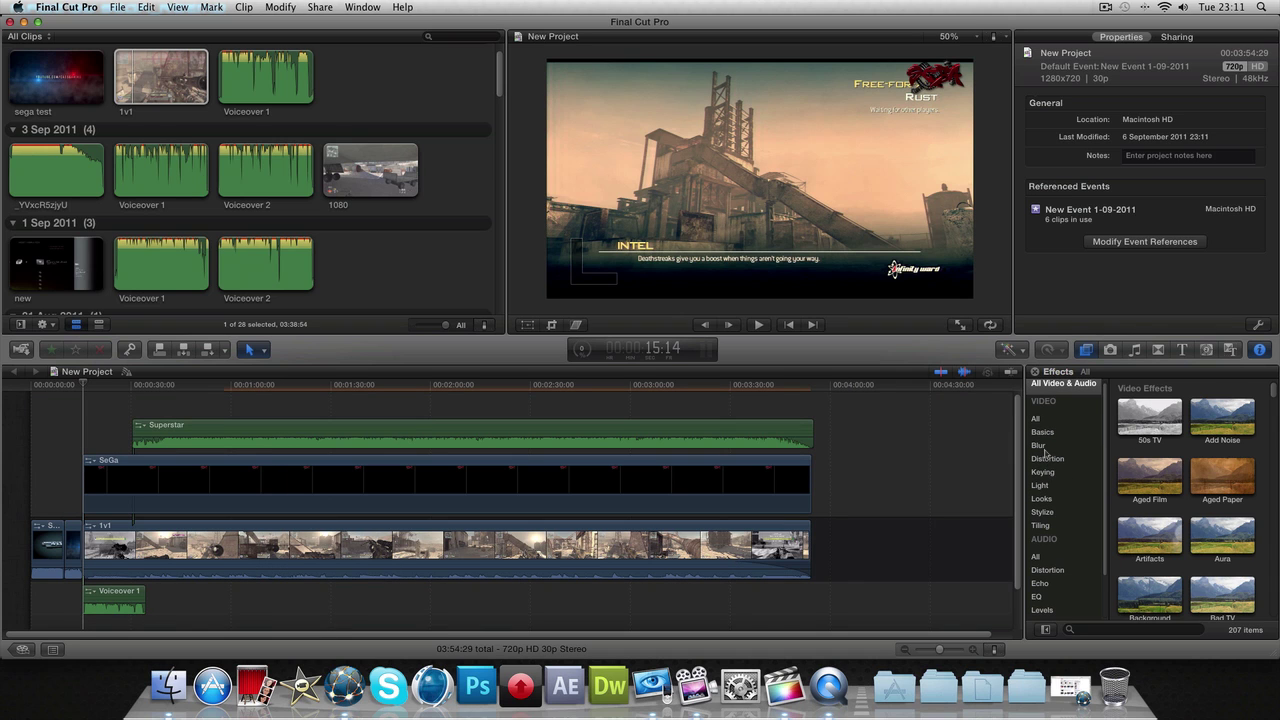
click(1044, 447)
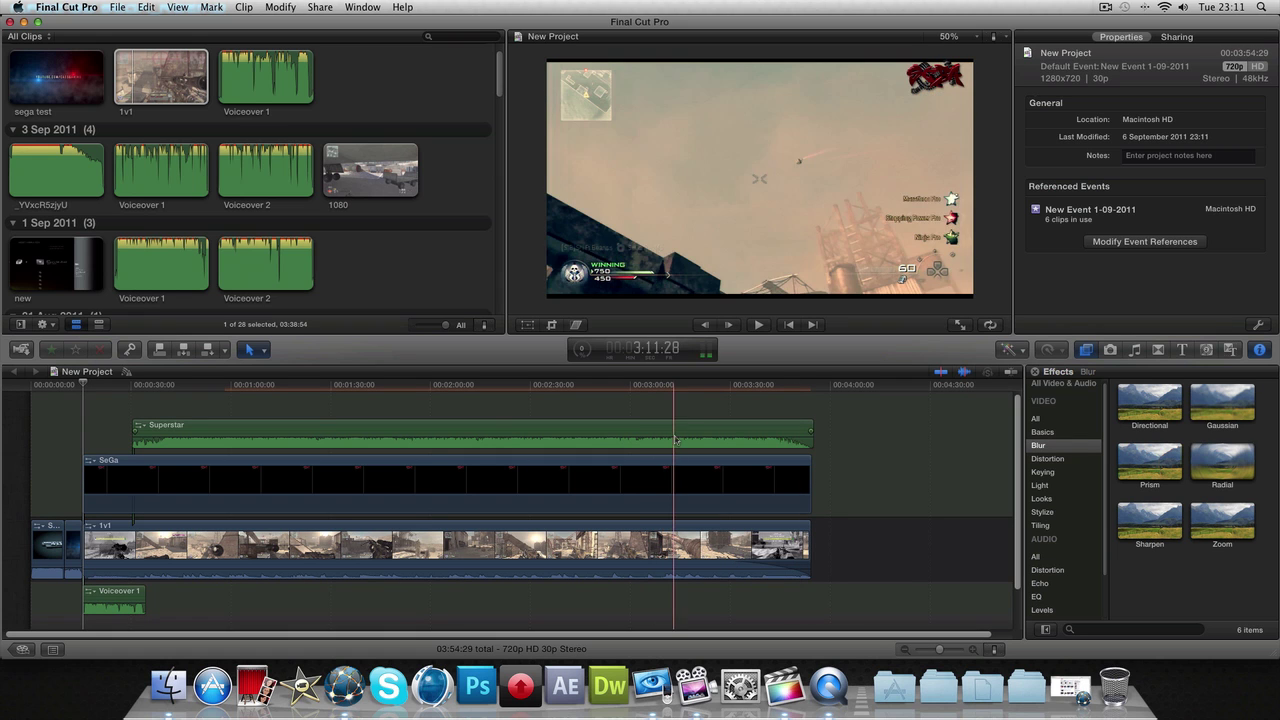
click(1042, 432)
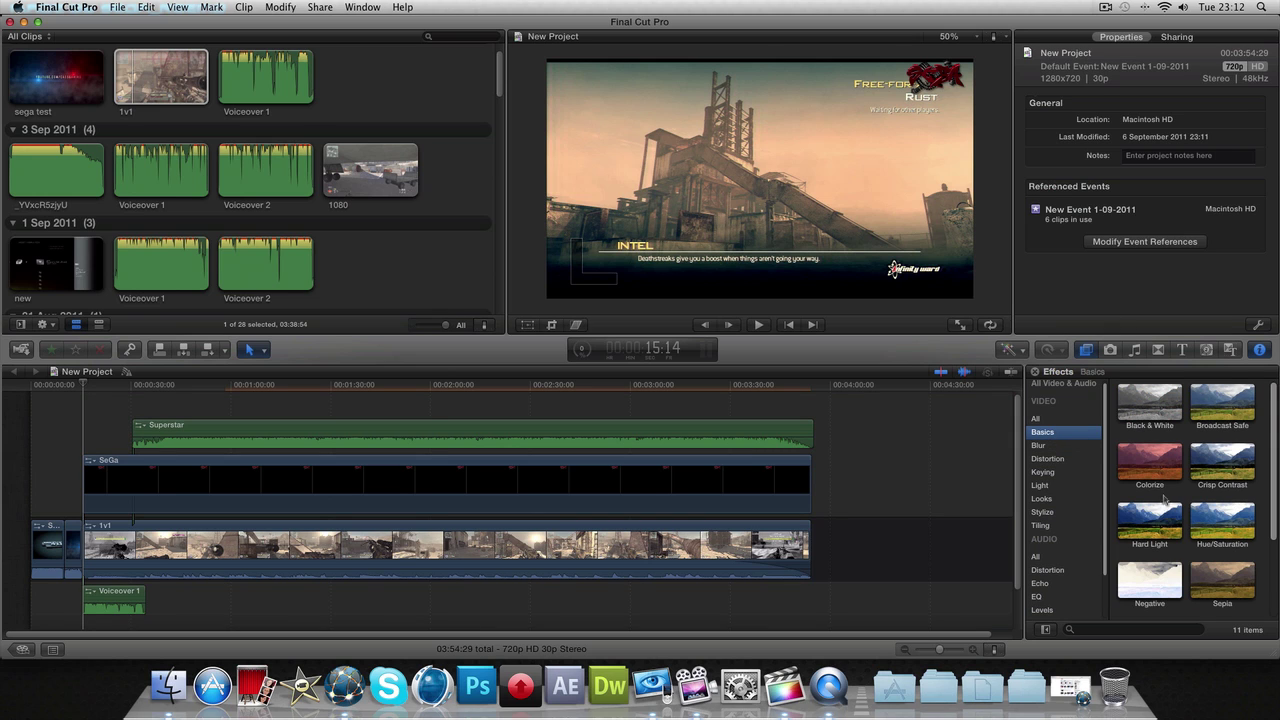
scroll(1163, 500, down, 2)
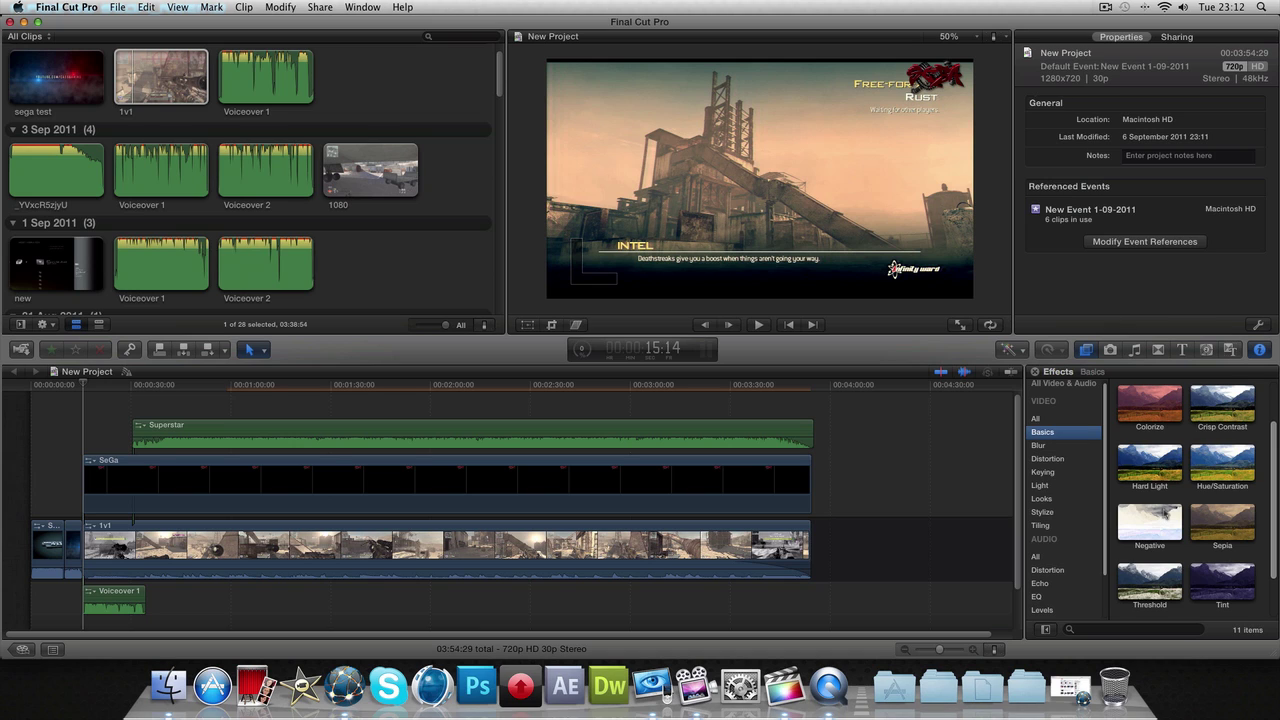
scroll(1158, 462, down, 1)
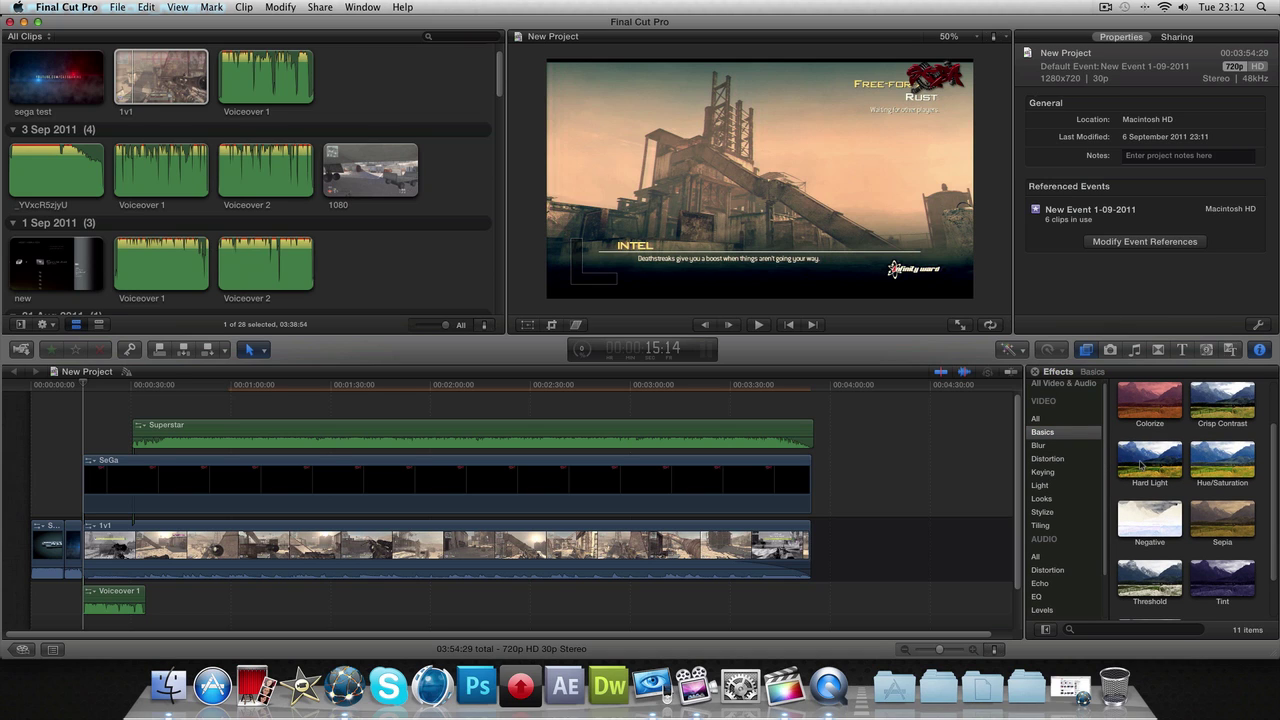
click(1142, 463)
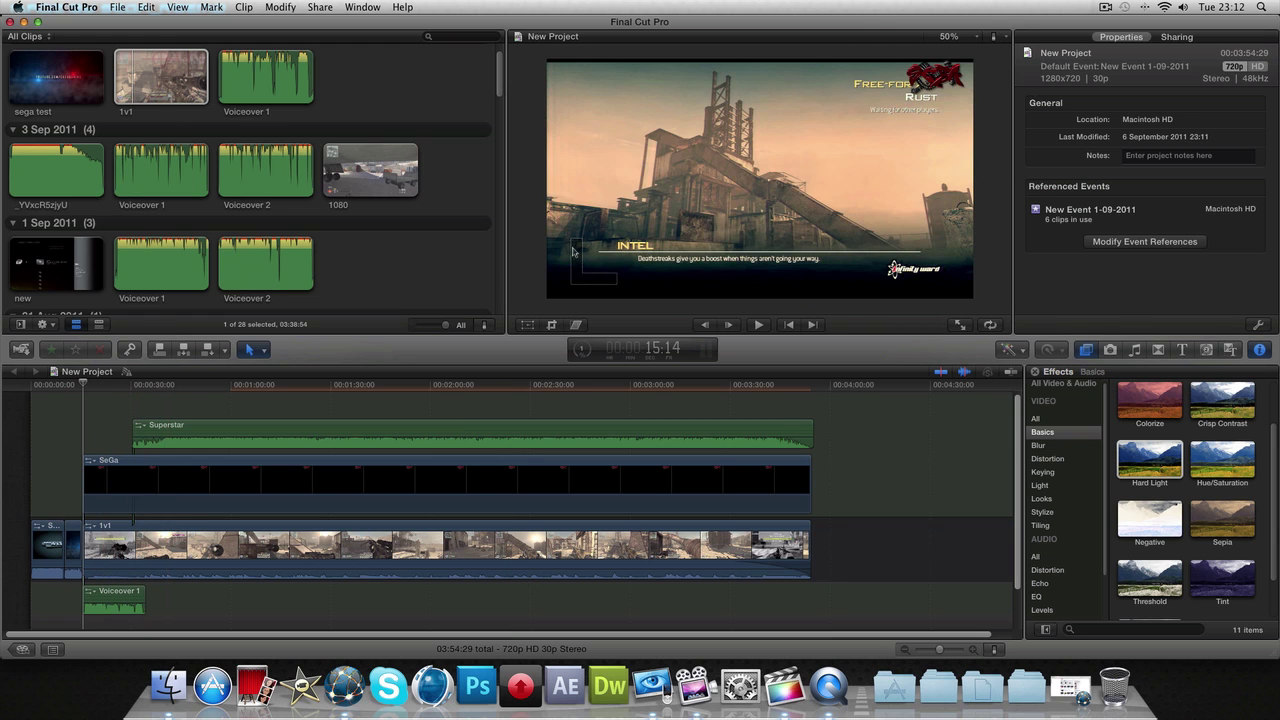
Step: Choose Share > Export Movie… to open the QuickTime export dialog for New Project
click(95, 7)
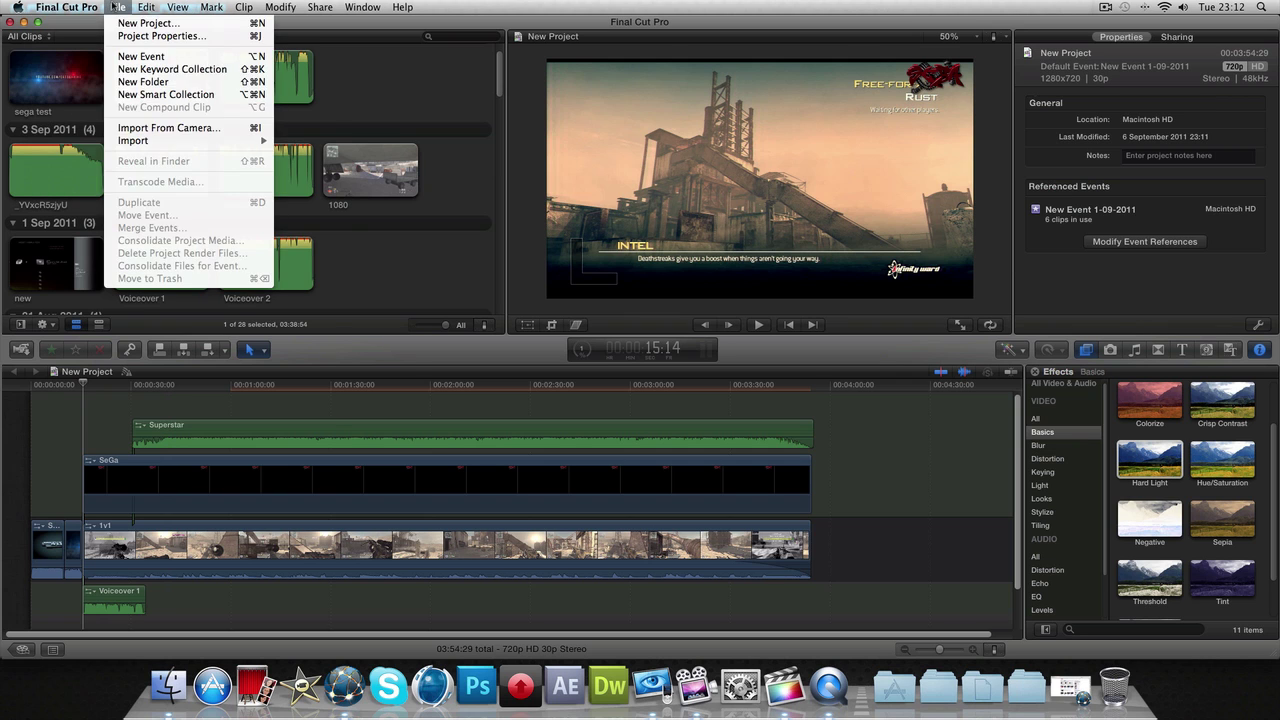
mouse_move(320, 8)
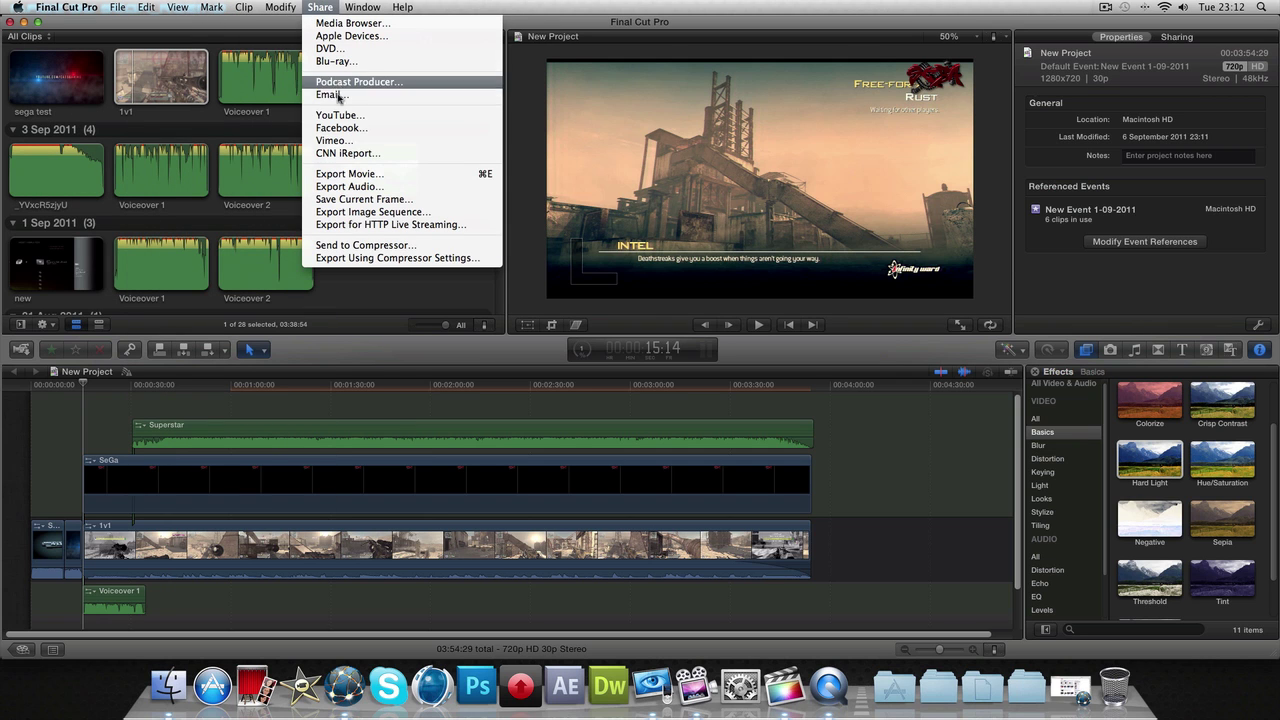
click(341, 176)
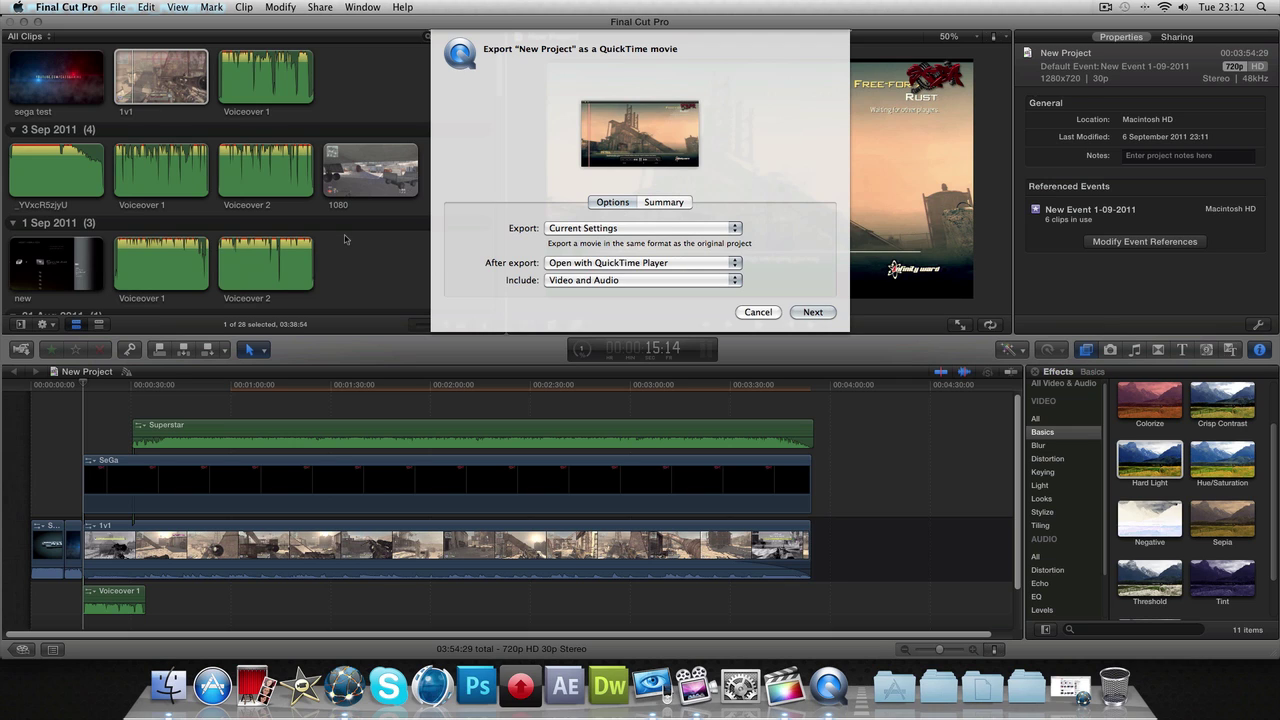
Step: Set Export to H.264 with After export on Open with QuickTime Player, then cancel the Save As sheet
click(613, 230)
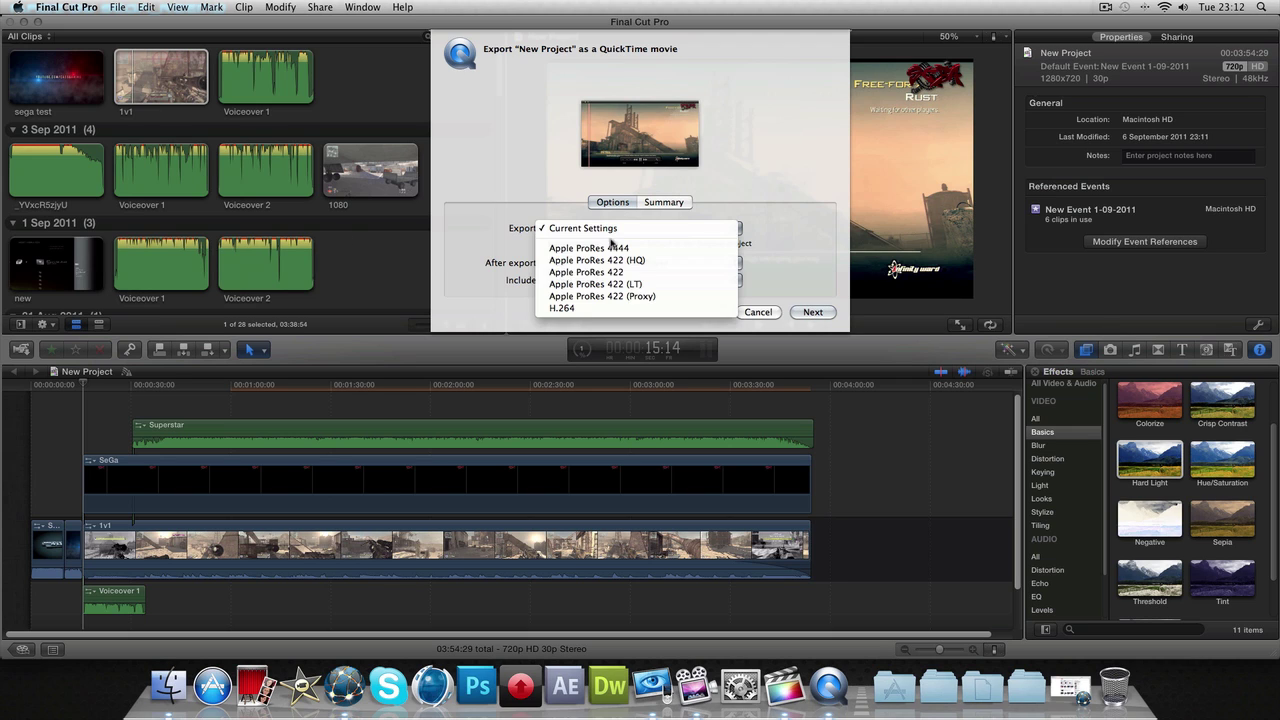
click(593, 307)
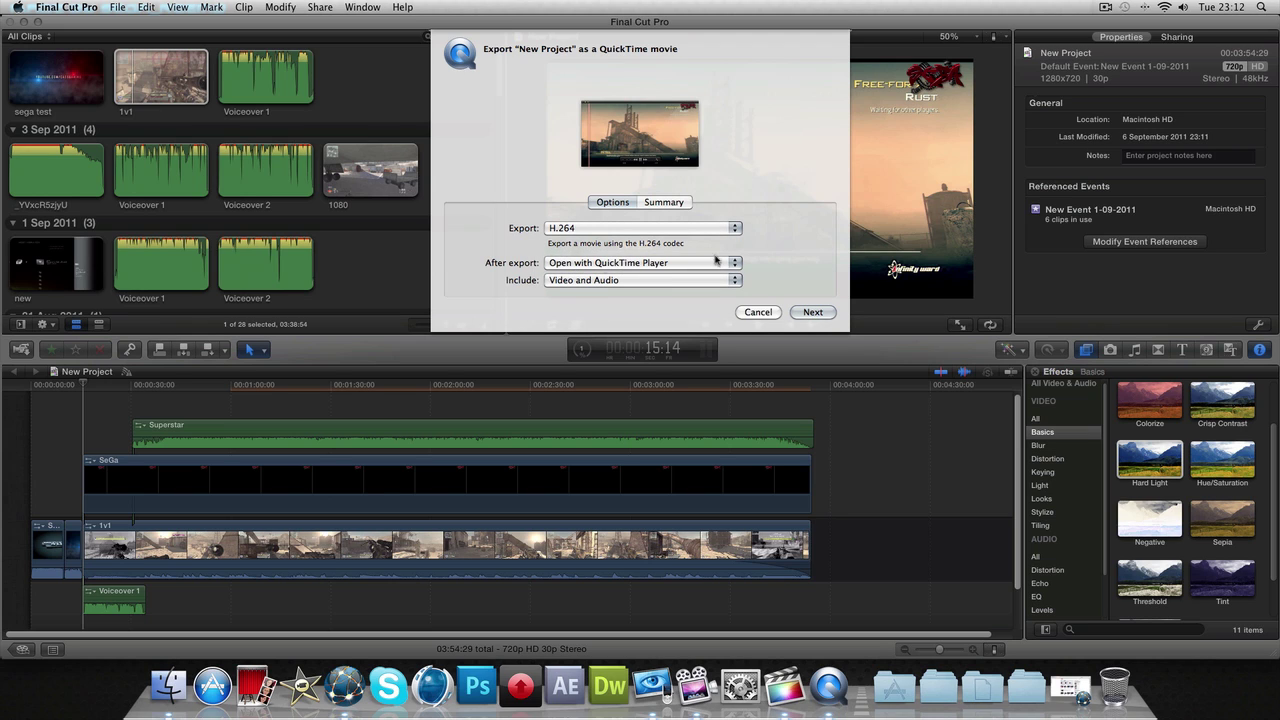
click(578, 266)
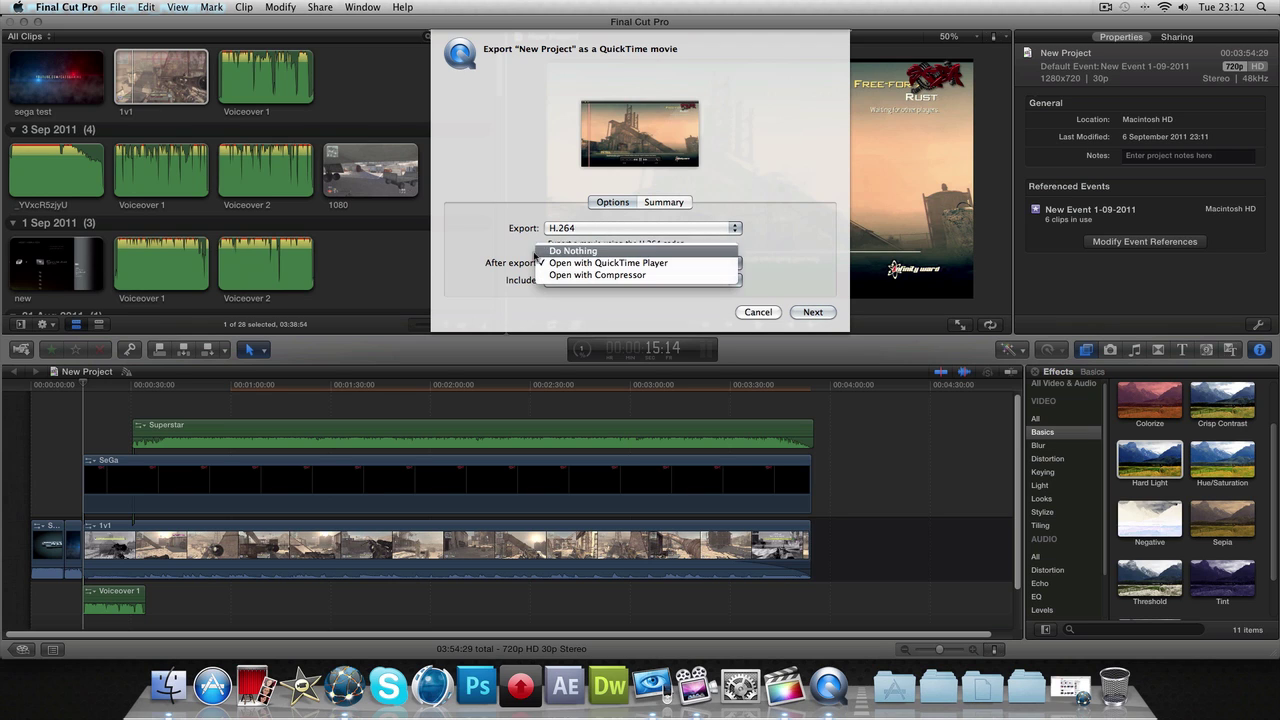
click(588, 263)
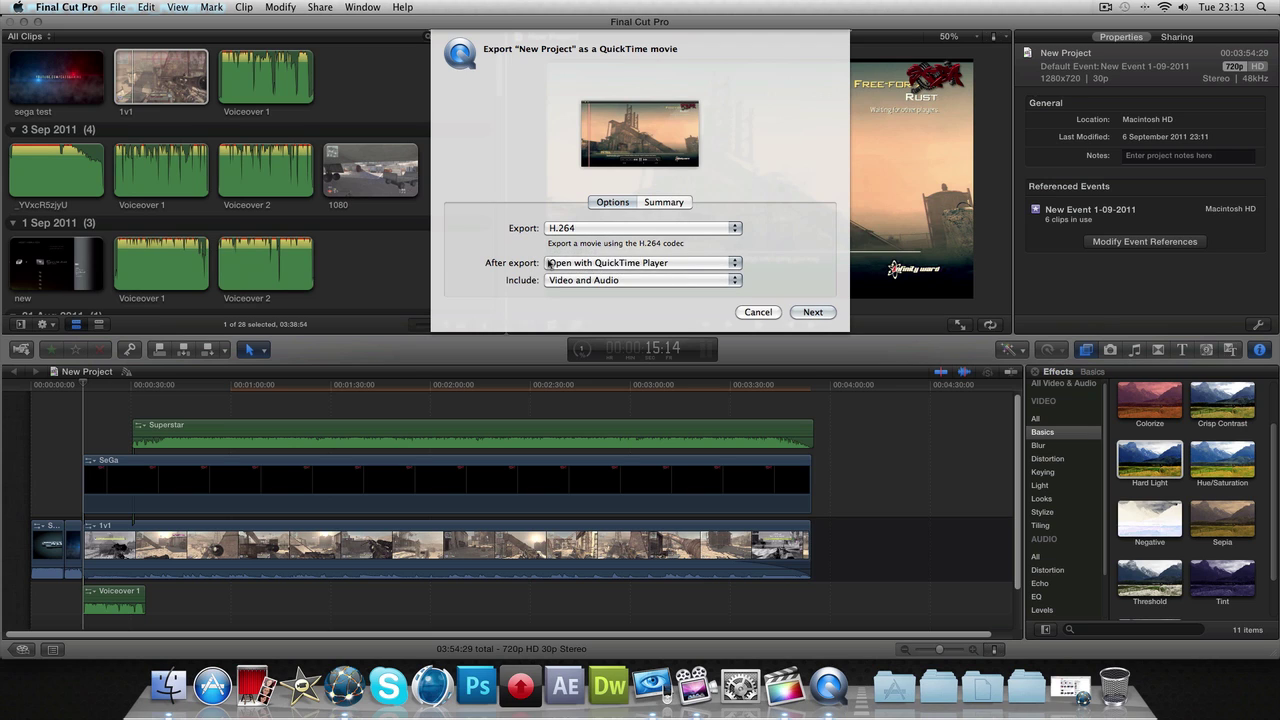
click(566, 264)
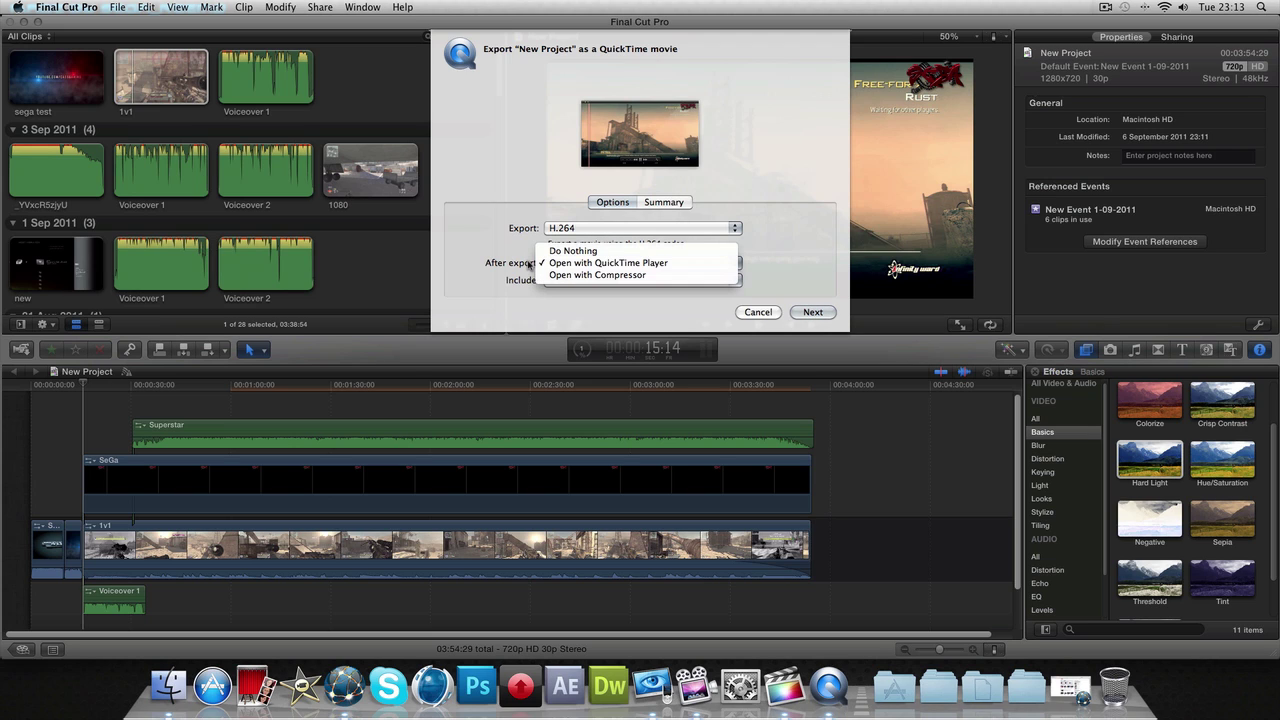
click(529, 264)
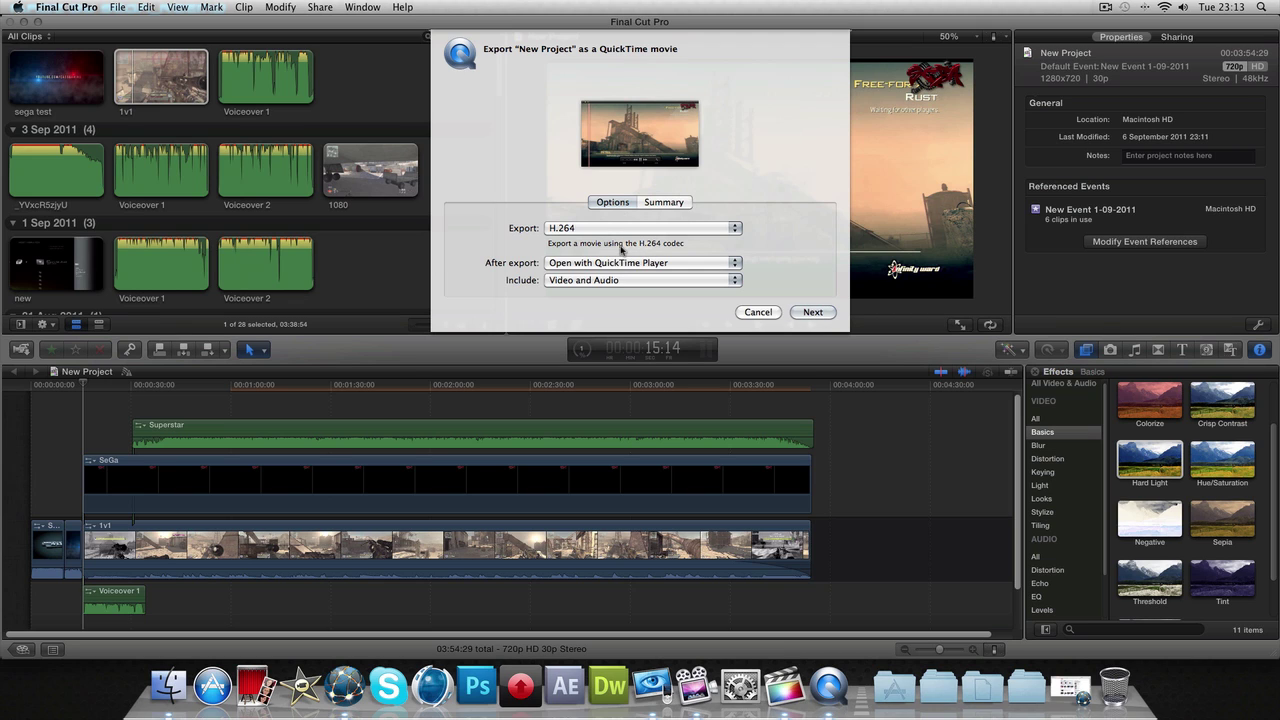
click(808, 312)
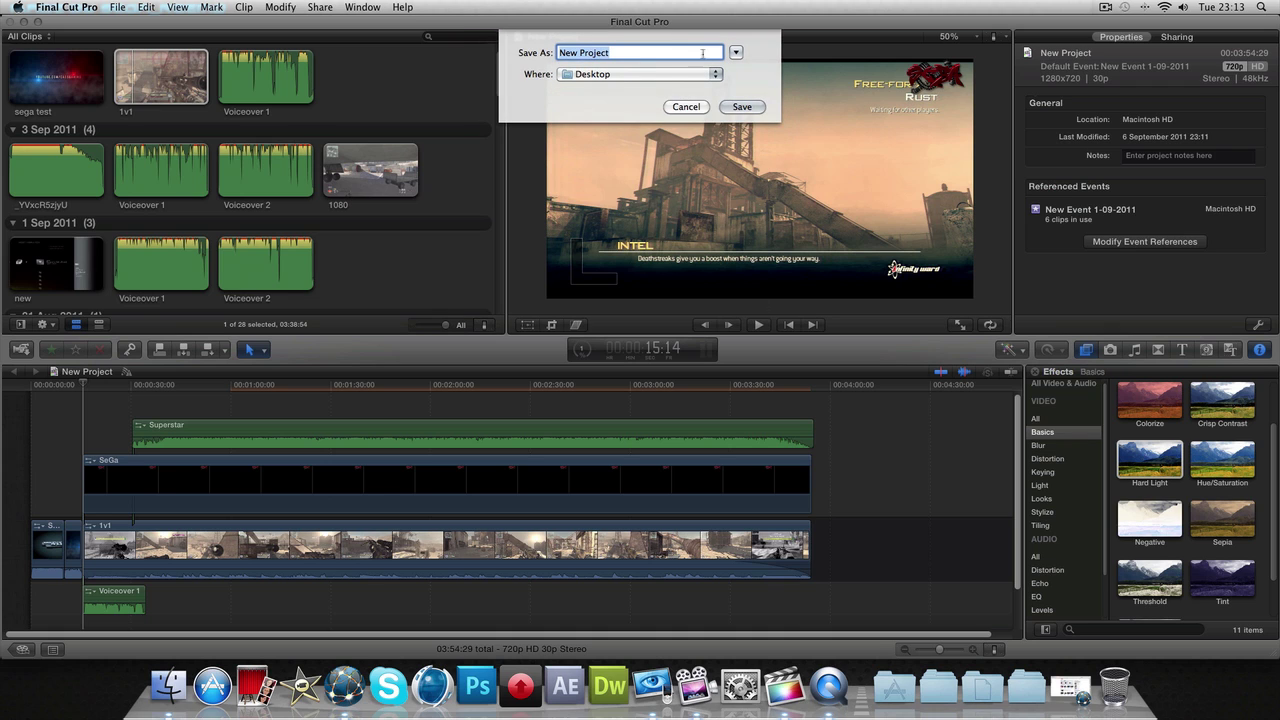
click(686, 106)
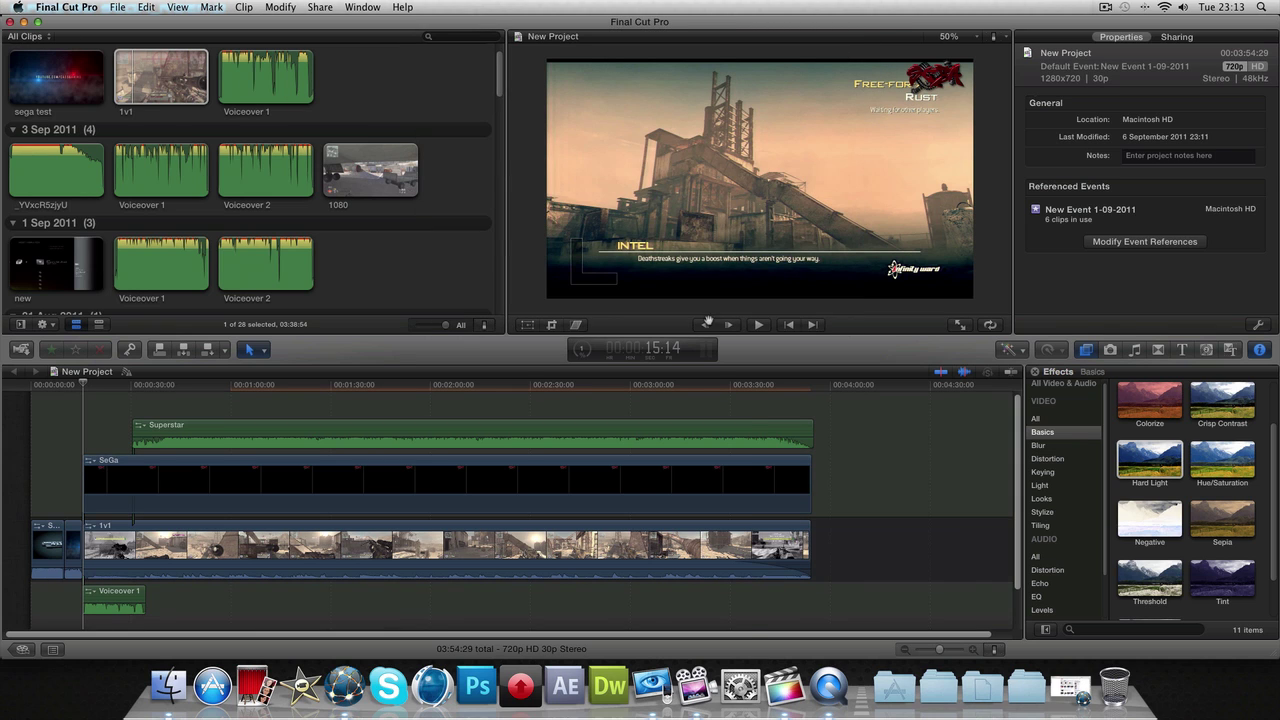
Step: Minimize Final Cut Pro, close EyeTV Programs, and show Get Info for MW2 | ReeMo Vs Beans.mov (206.8 MB)
click(22, 21)
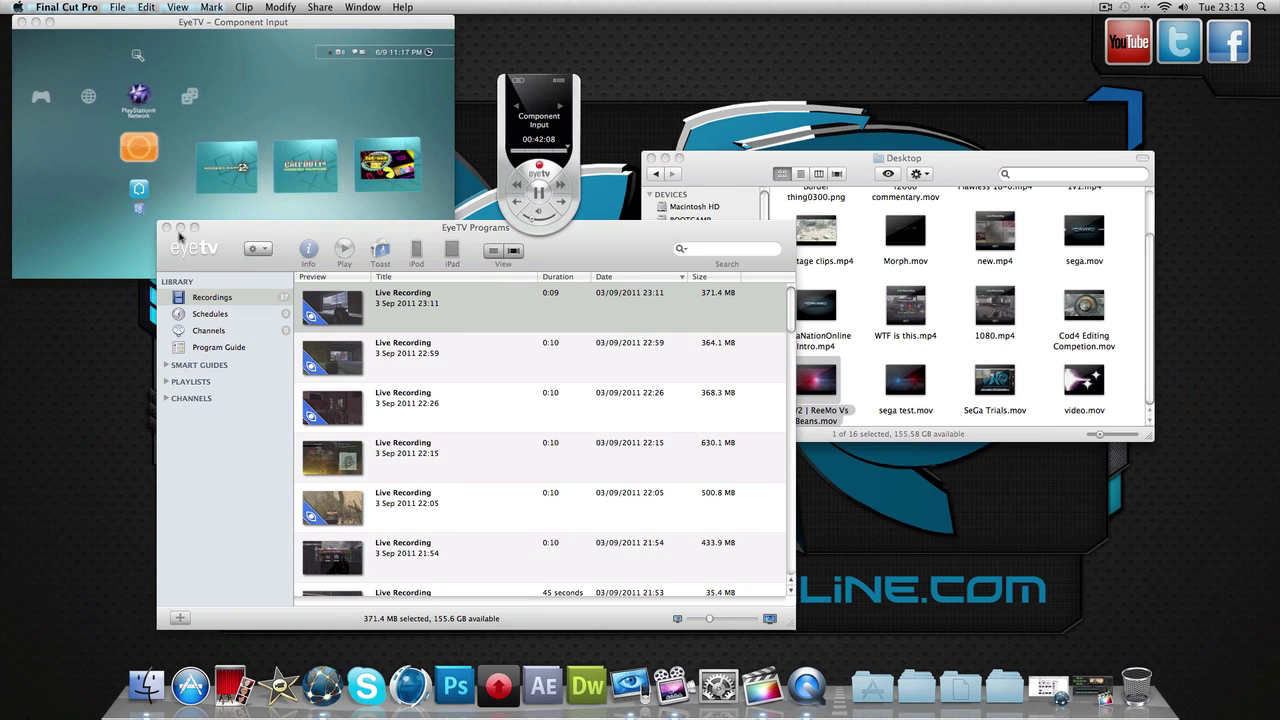
click(167, 228)
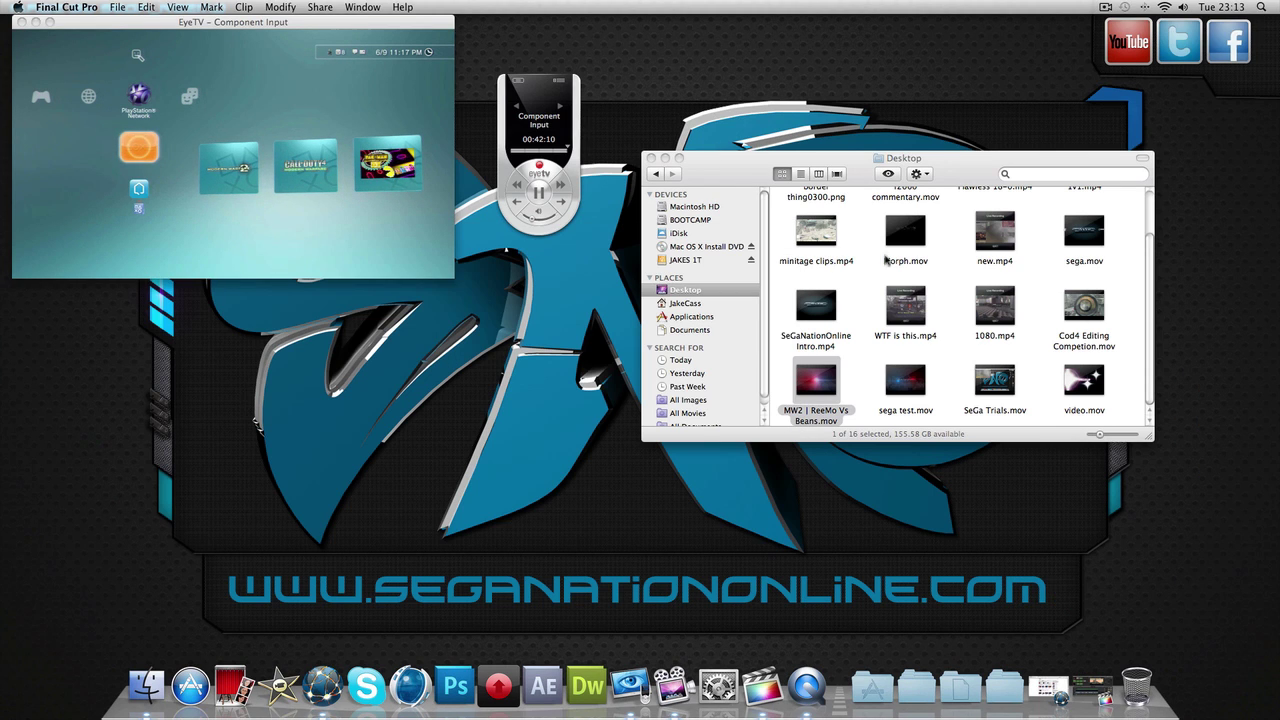
right_click(846, 394)
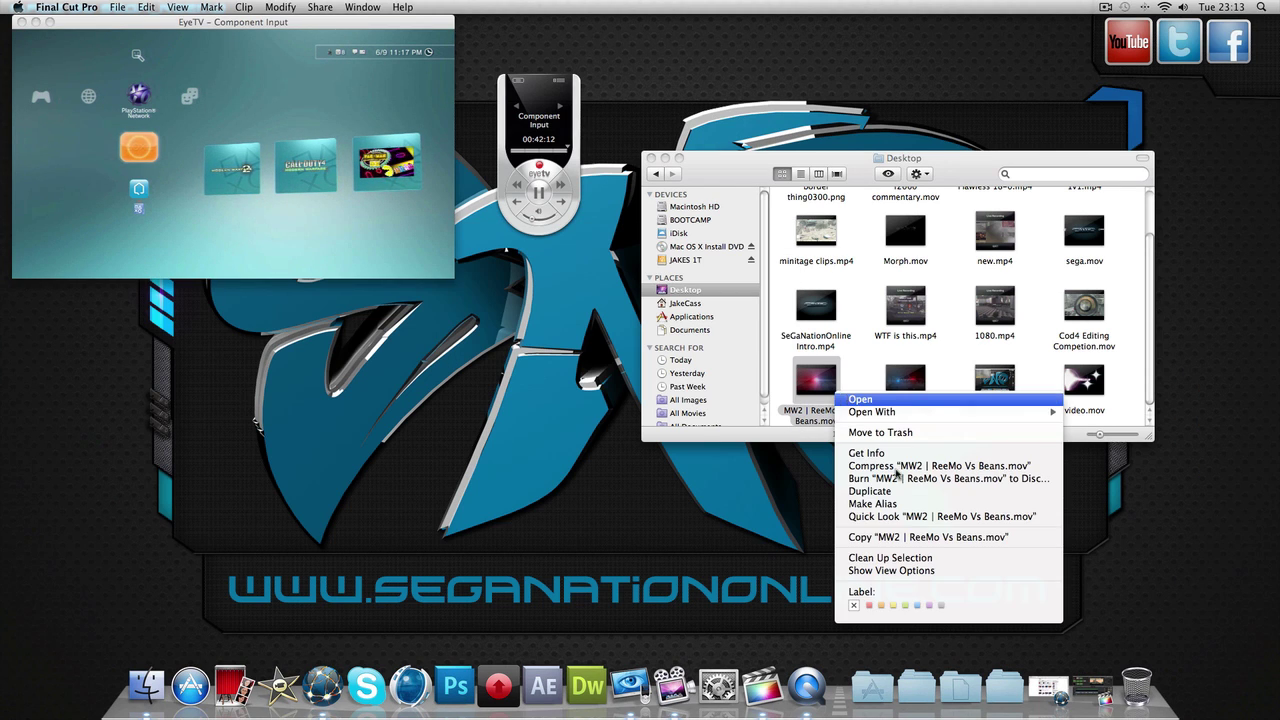
click(866, 453)
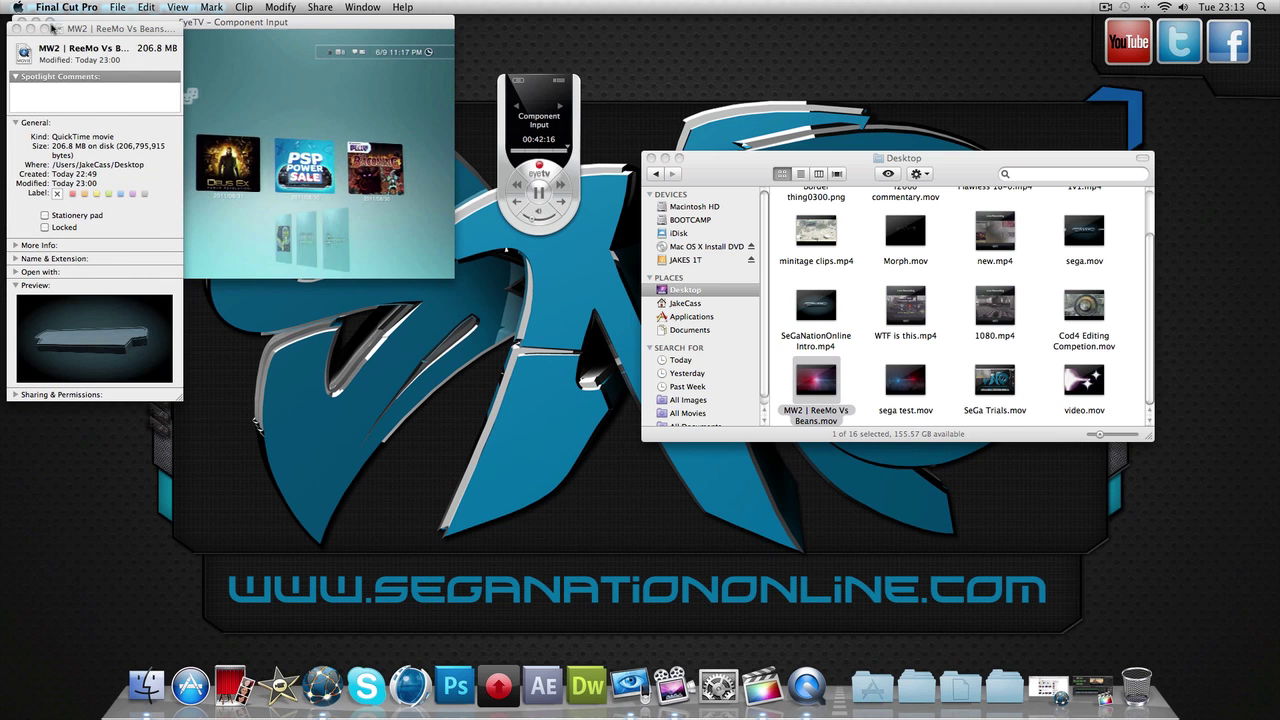
drag(60, 31, 522, 163)
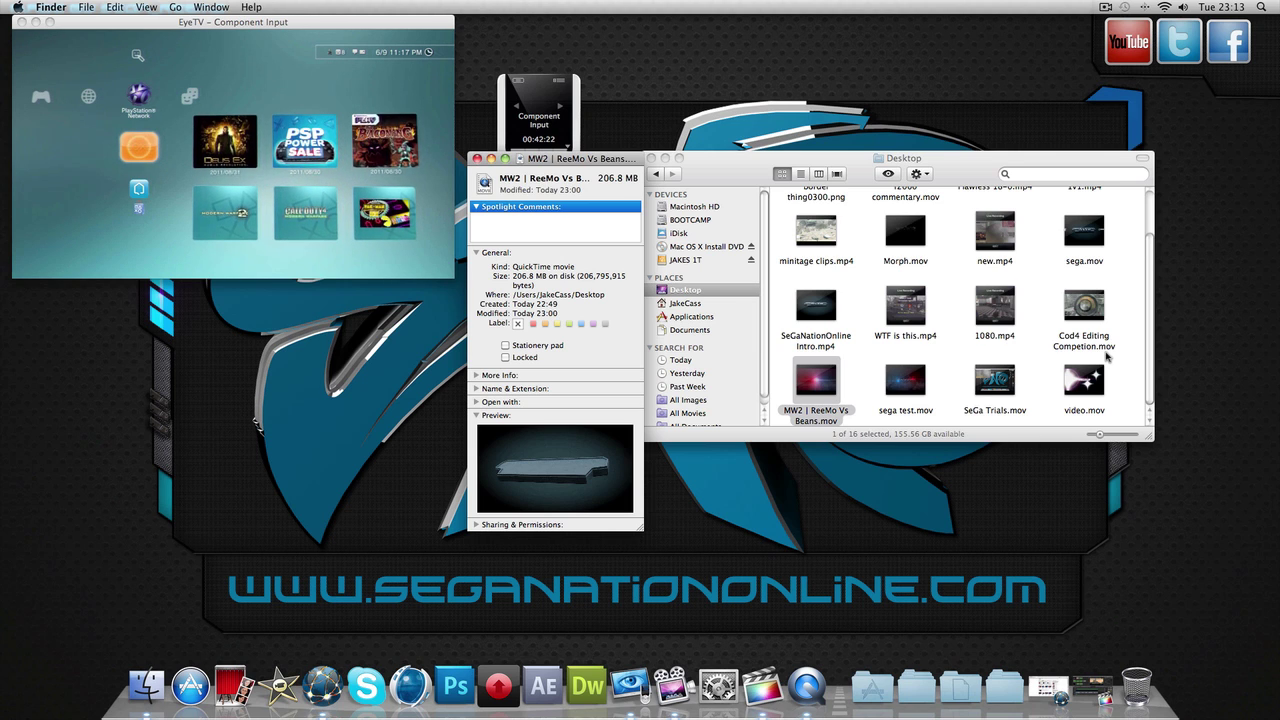
scroll(1100, 355, up, 3)
scroll(1105, 360, up, 1)
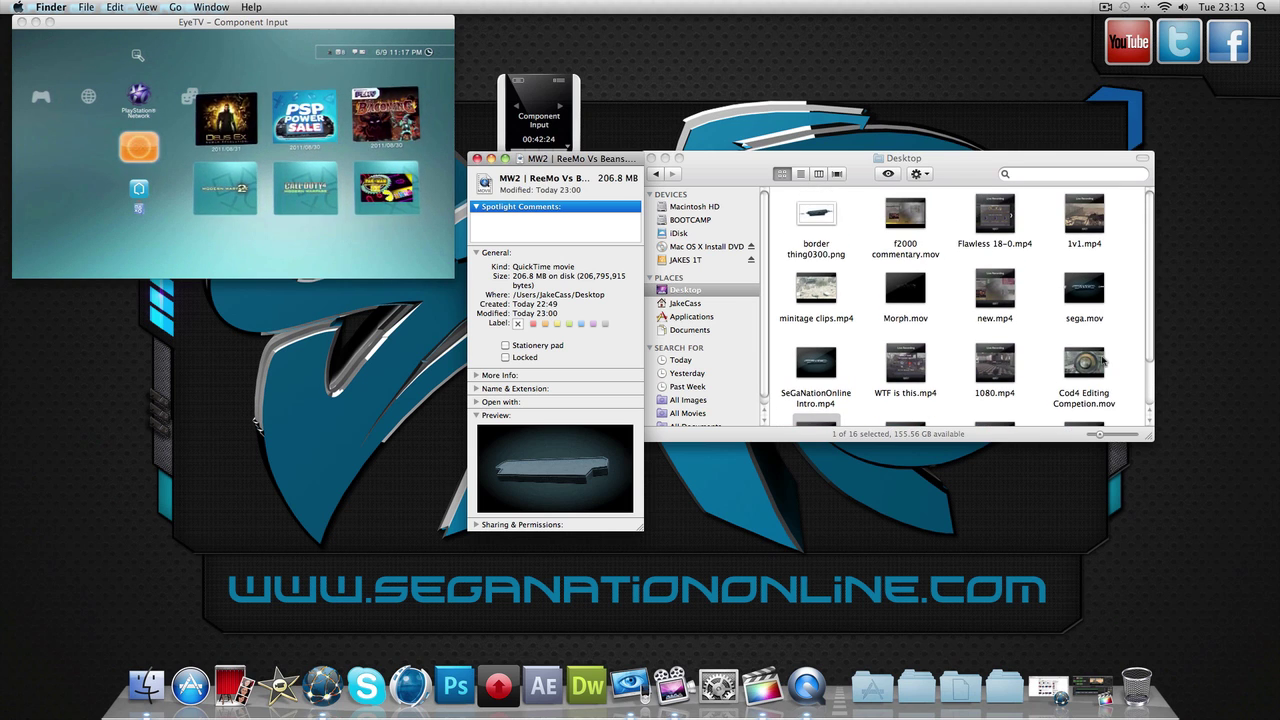
Step: Compare with Get Info for 1v1.mp4 (218.1 MB), then close that Info window
right_click(1090, 227)
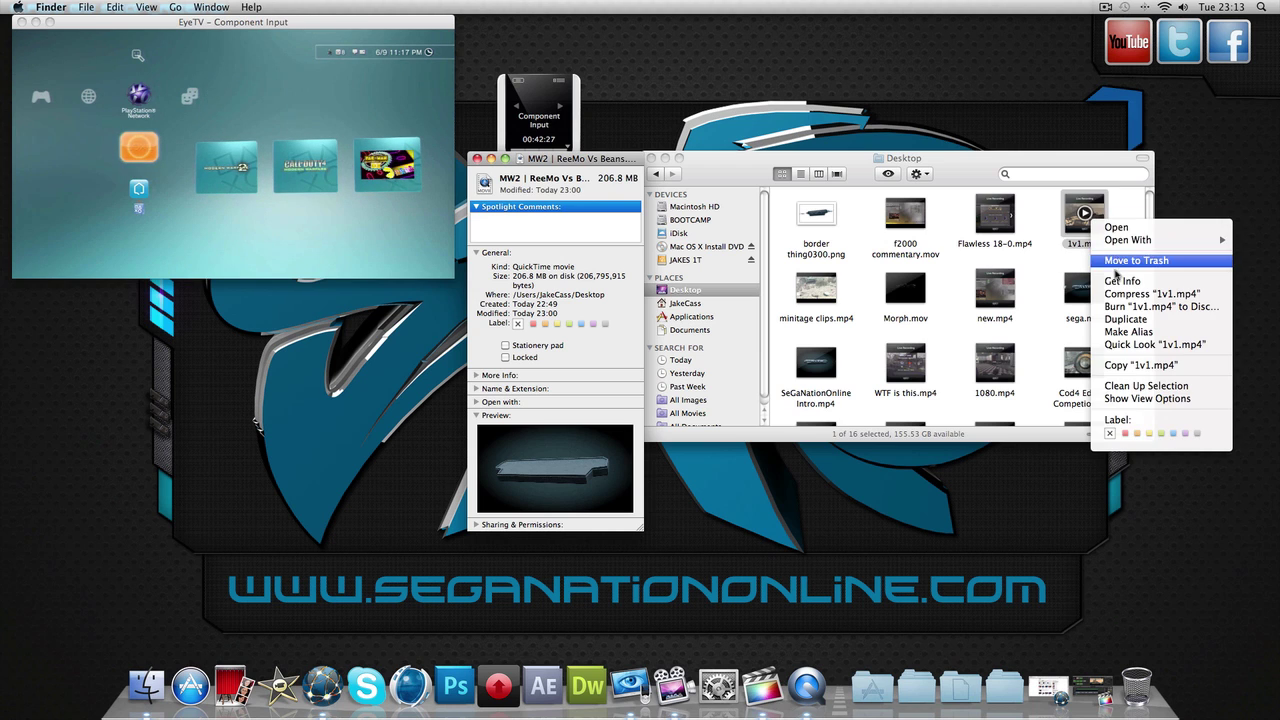
click(813, 187)
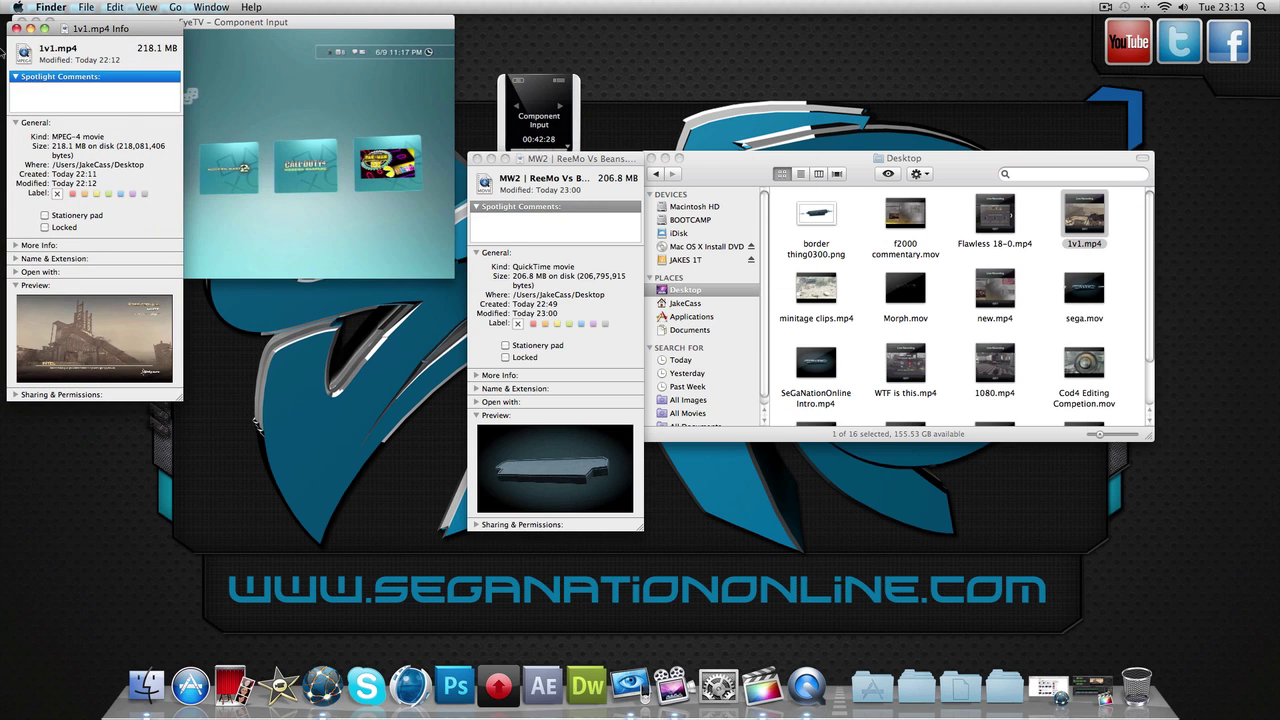
drag(77, 38, 320, 145)
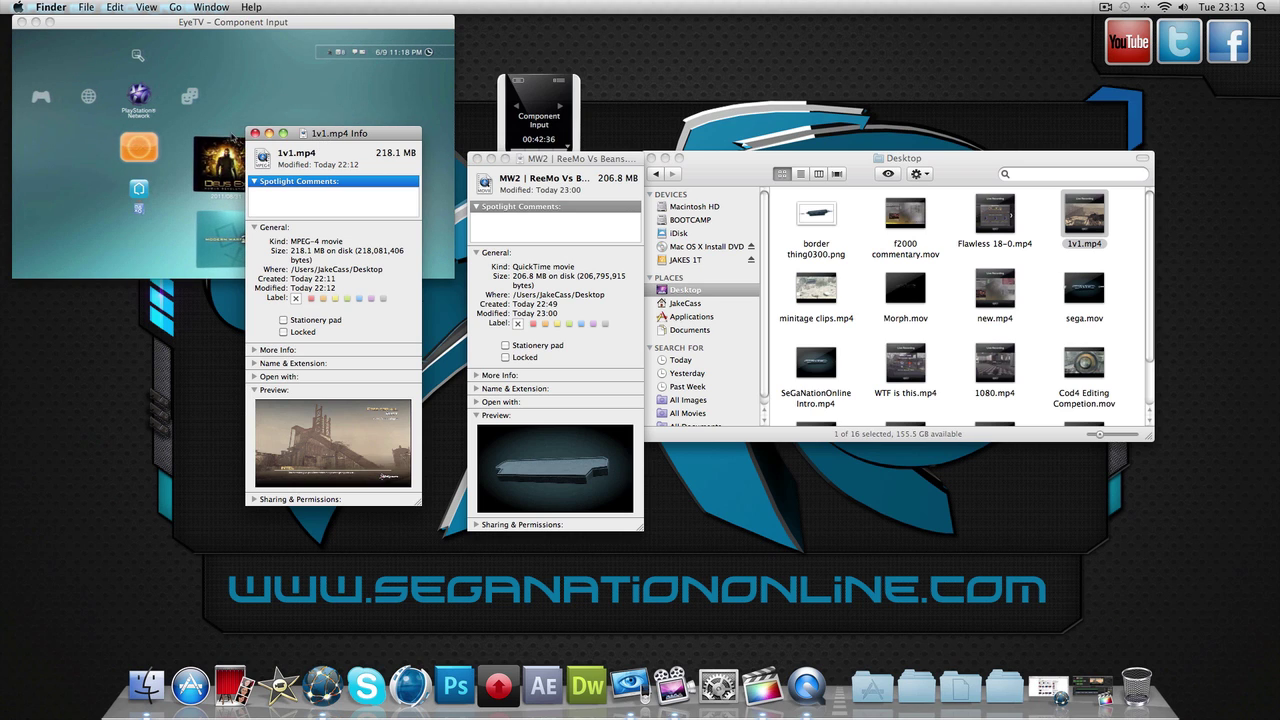
mouse_move(553, 473)
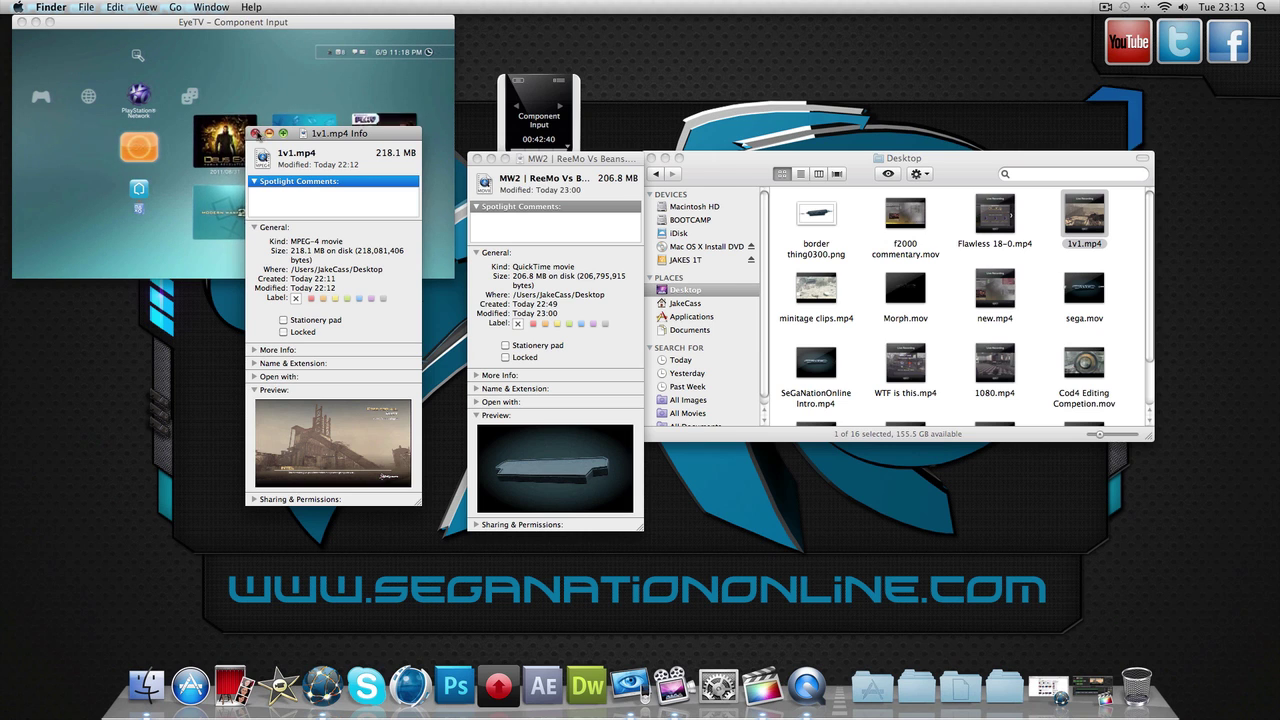
click(256, 133)
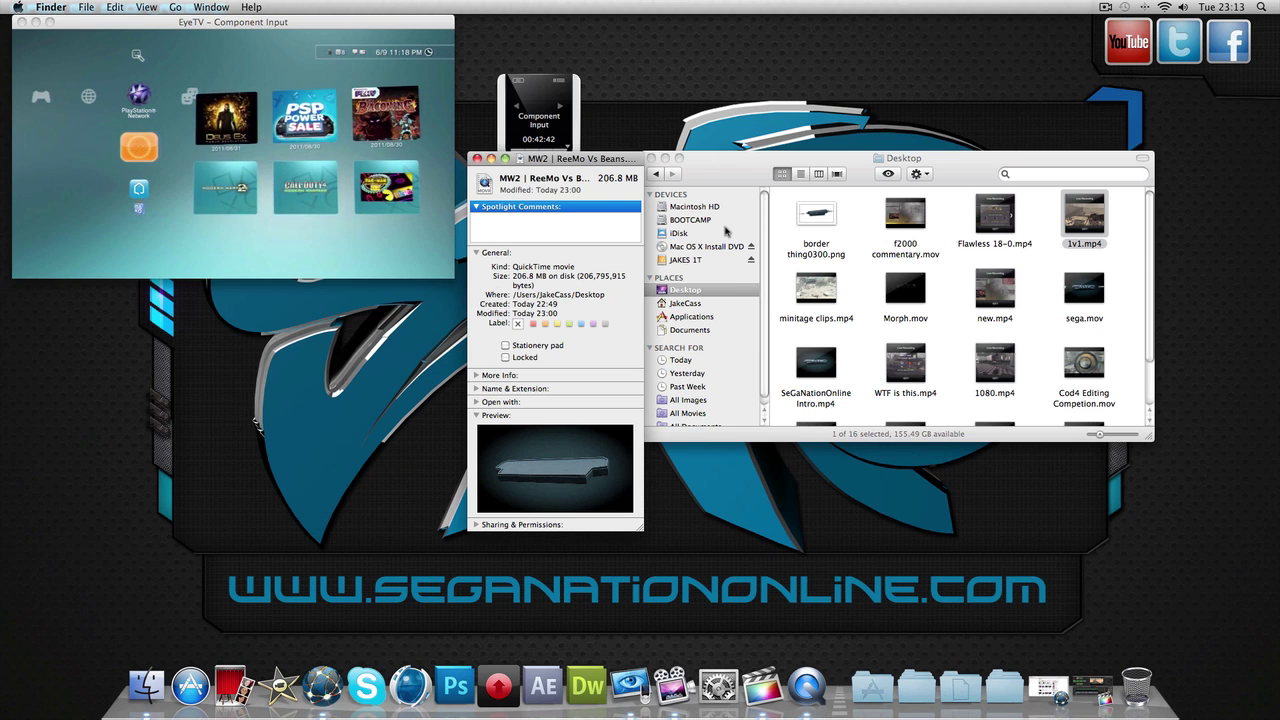